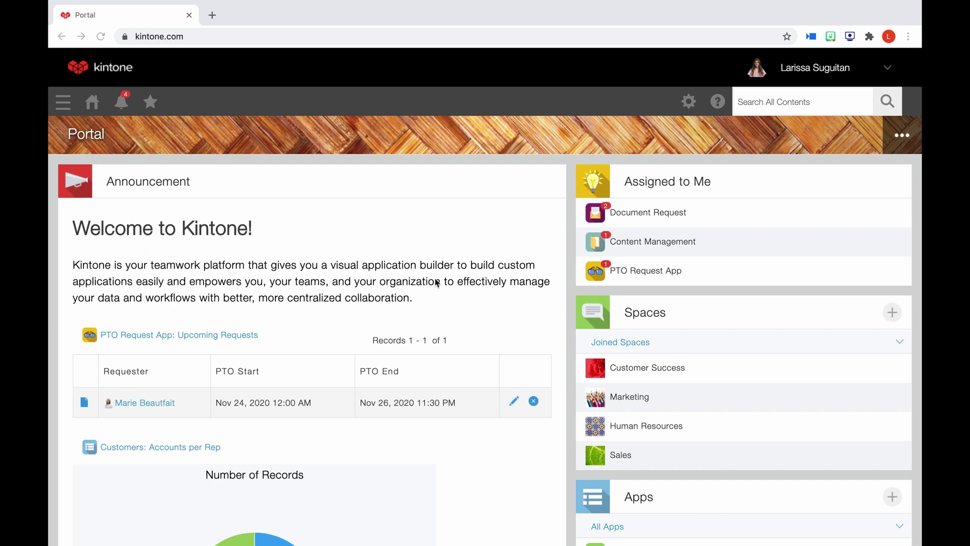
- Scroll the portal past the PTO table, pie chart and Customers: All list to Notifications
scroll(374, 302, down, 2)
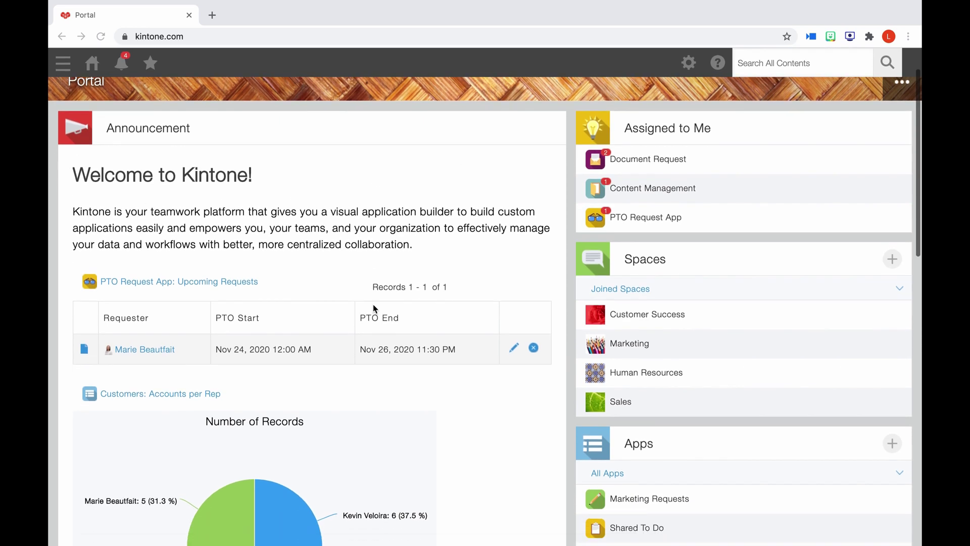
scroll(374, 305, down, 5)
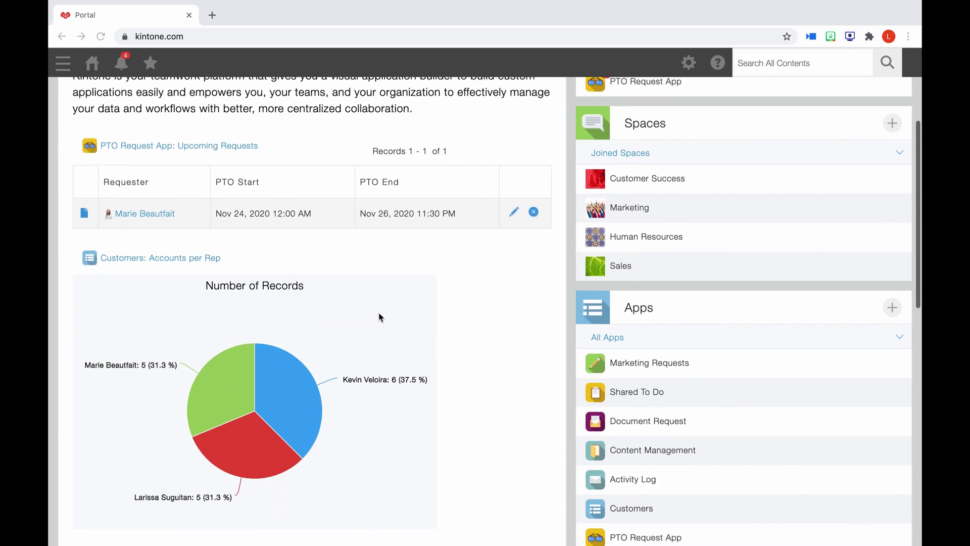
scroll(380, 317, down, 5)
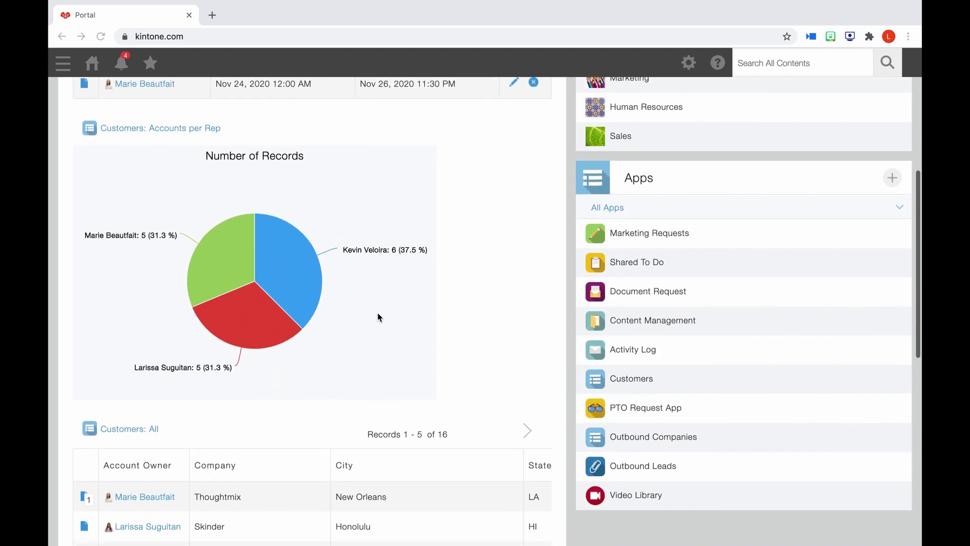
scroll(380, 317, down, 7)
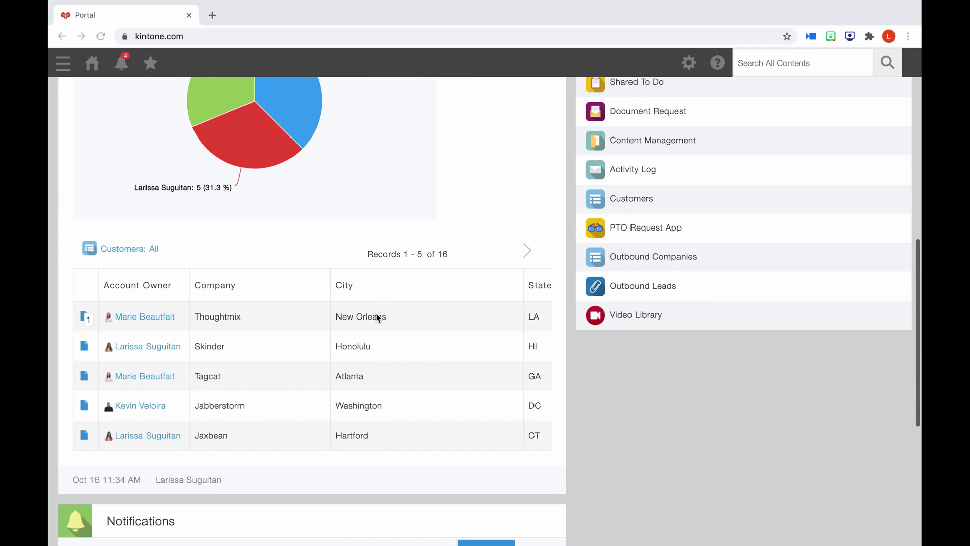
scroll(378, 318, down, 9)
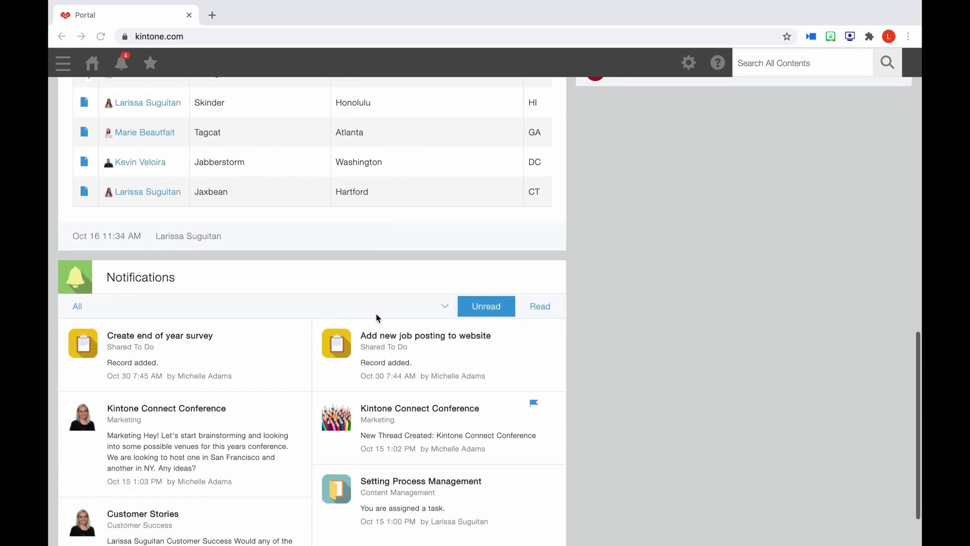
scroll(376, 318, down, 3)
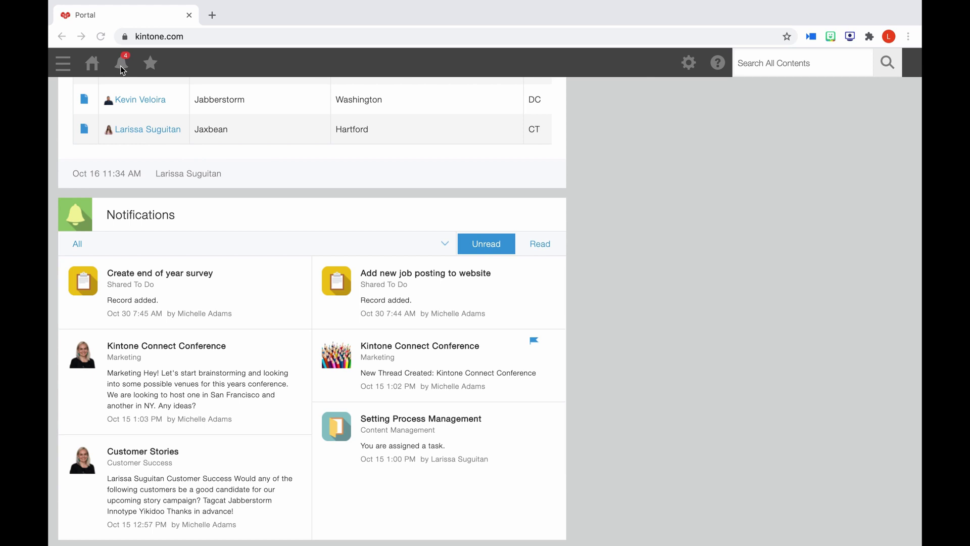
click(68, 66)
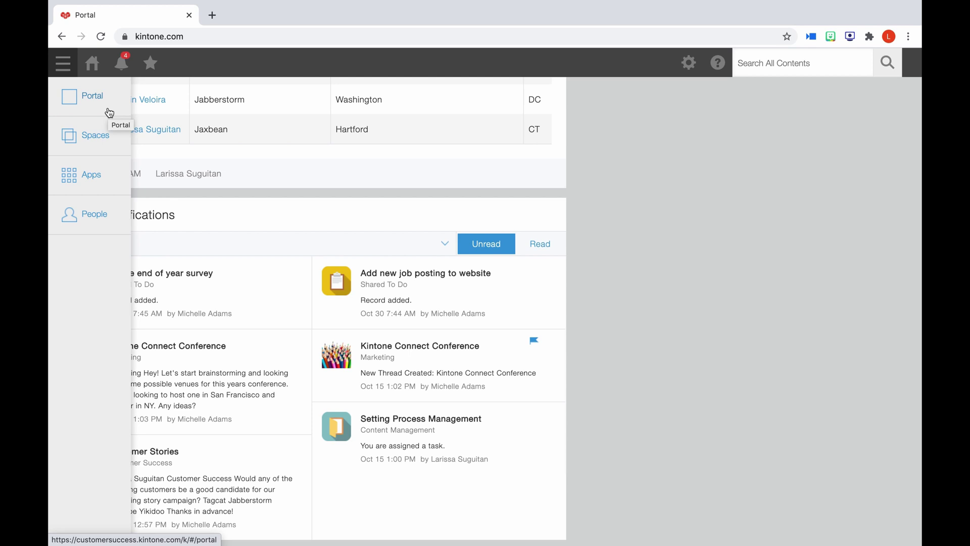
mouse_move(93, 135)
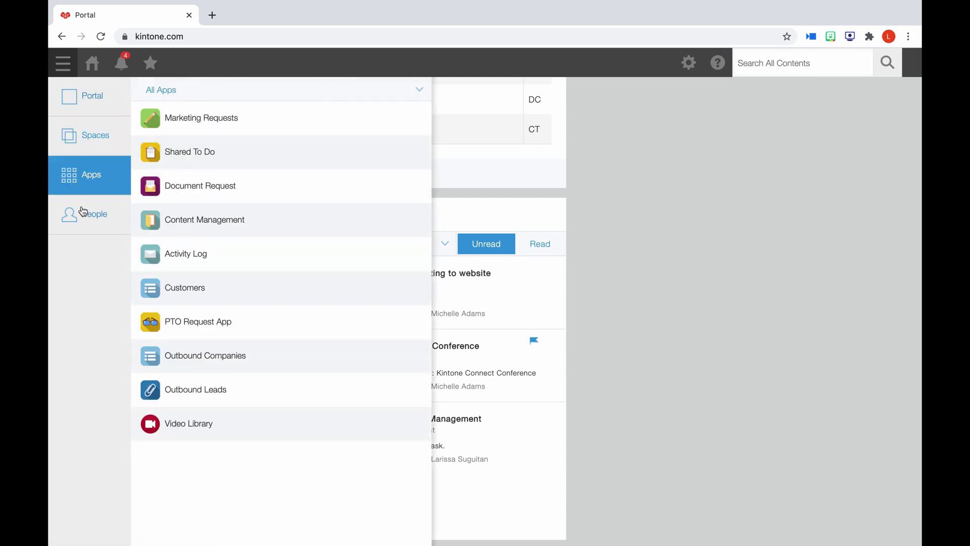
mouse_move(86, 219)
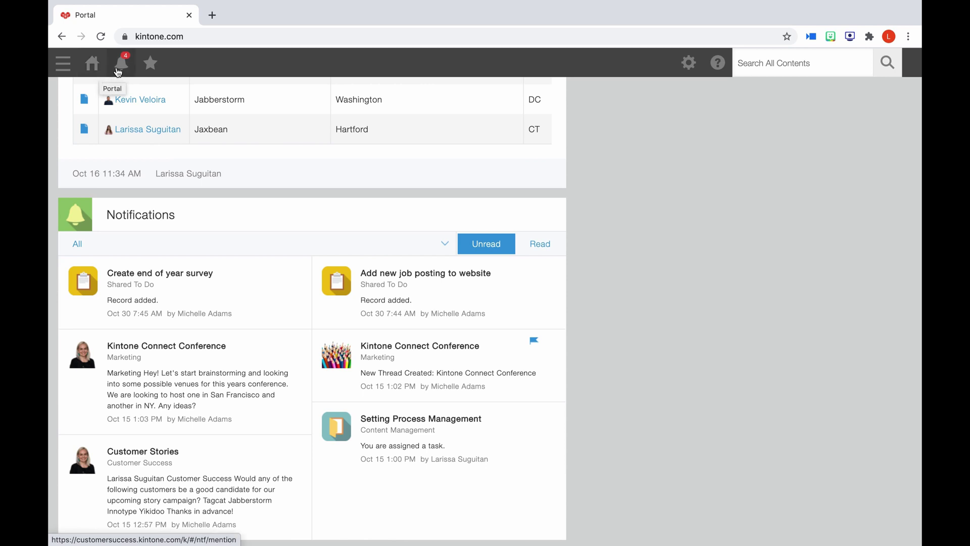
- Open the full Notifications page, toggle Read and Unread, and flag the Customer Stories notification
click(122, 64)
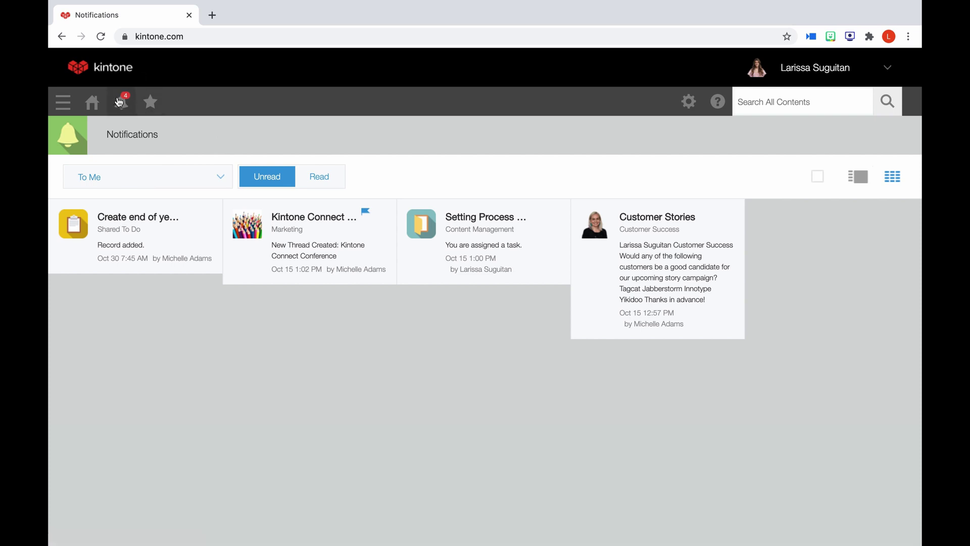
click(319, 177)
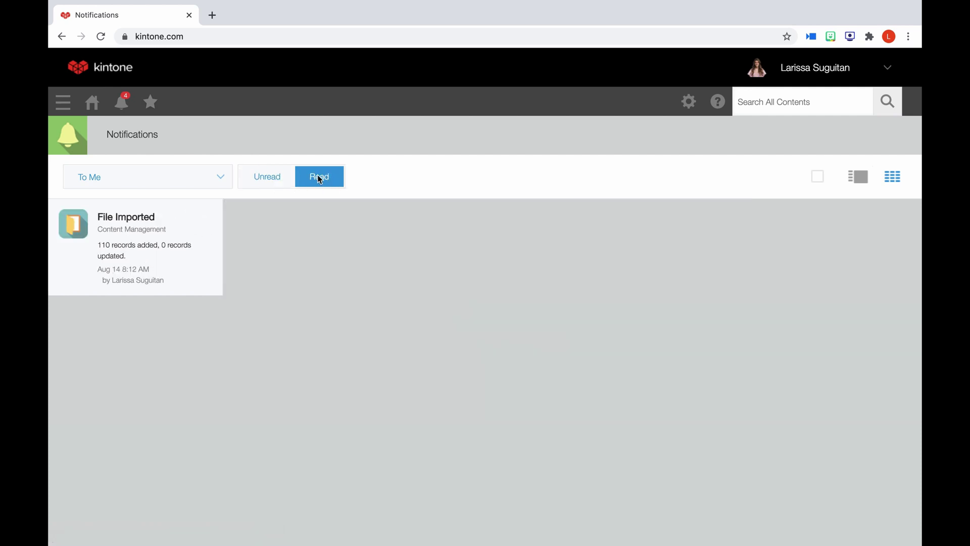
click(272, 180)
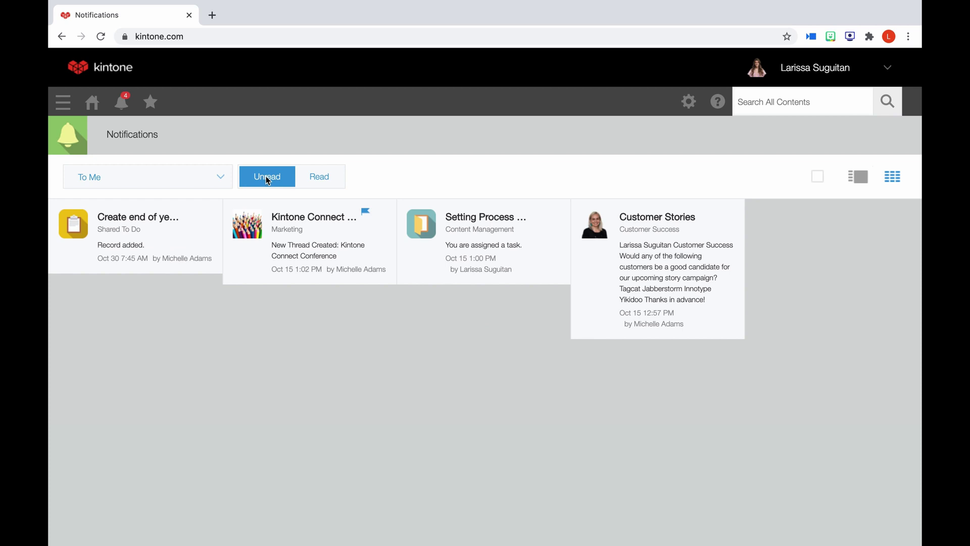
click(716, 213)
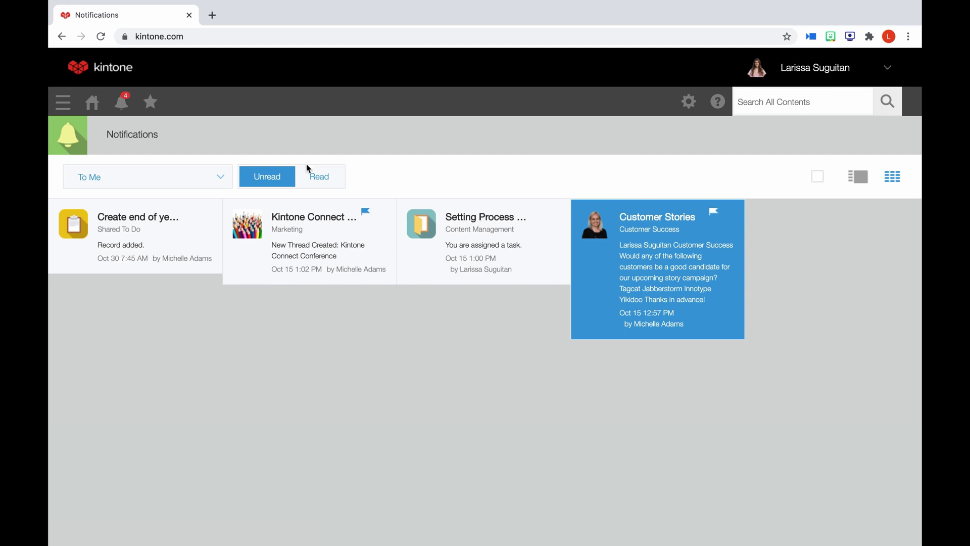
click(219, 178)
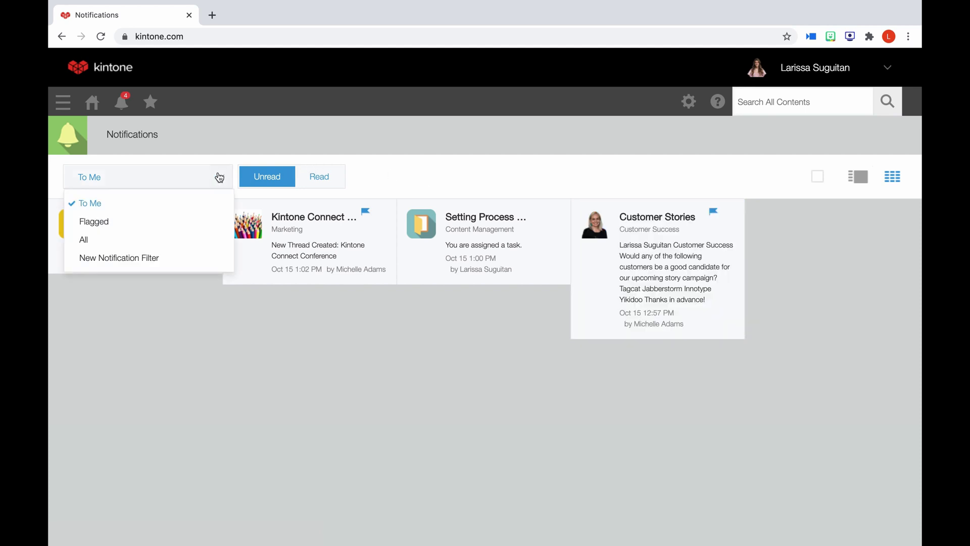
- Filter to Flagged, unflag Kintone Connect Conference, then switch the filter to All notifications
click(112, 223)
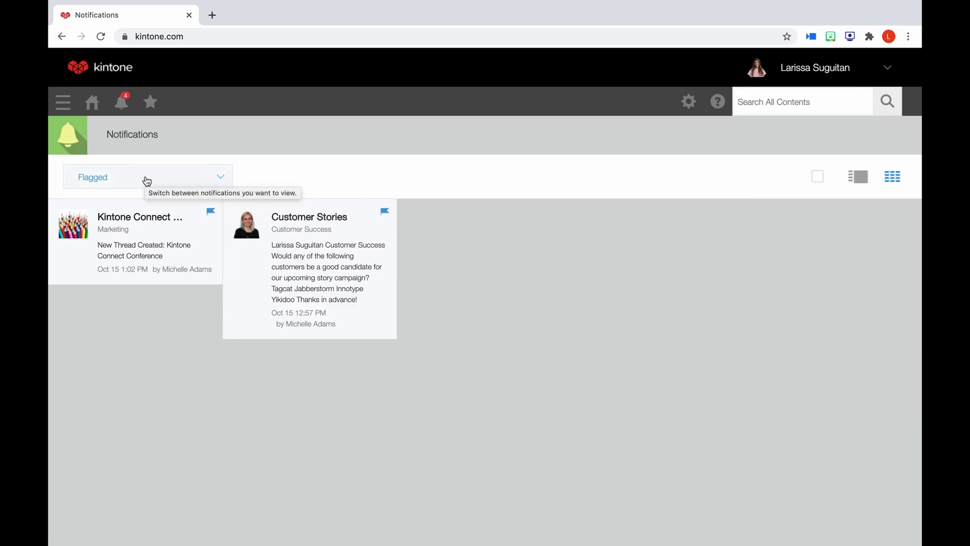
click(211, 212)
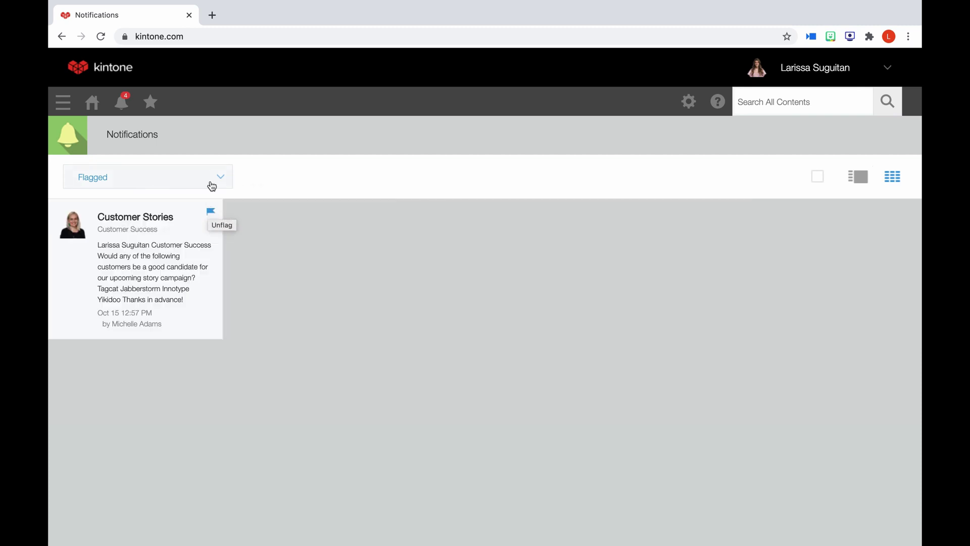
click(212, 187)
click(96, 239)
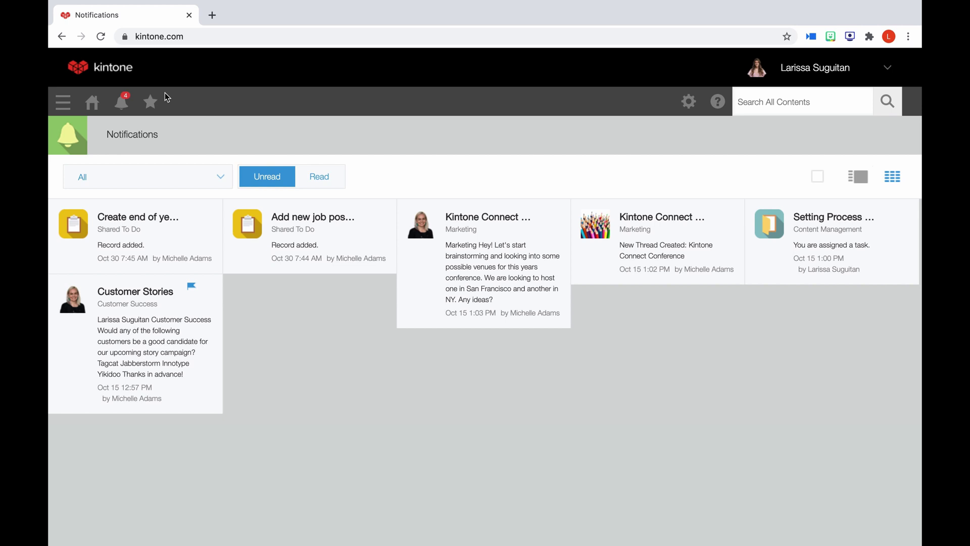
- Browse the Customers favourites and cancel bookmarking the Notifications page
click(154, 105)
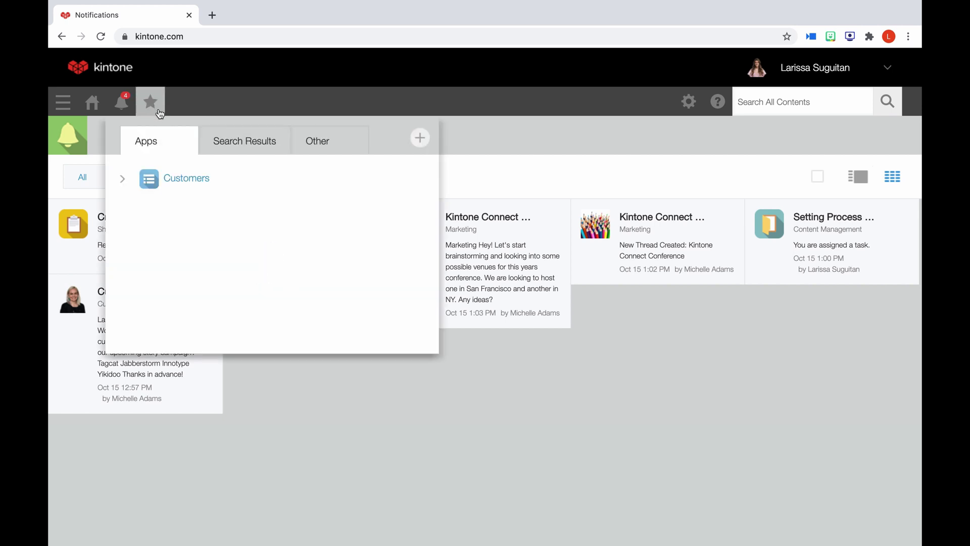
click(122, 180)
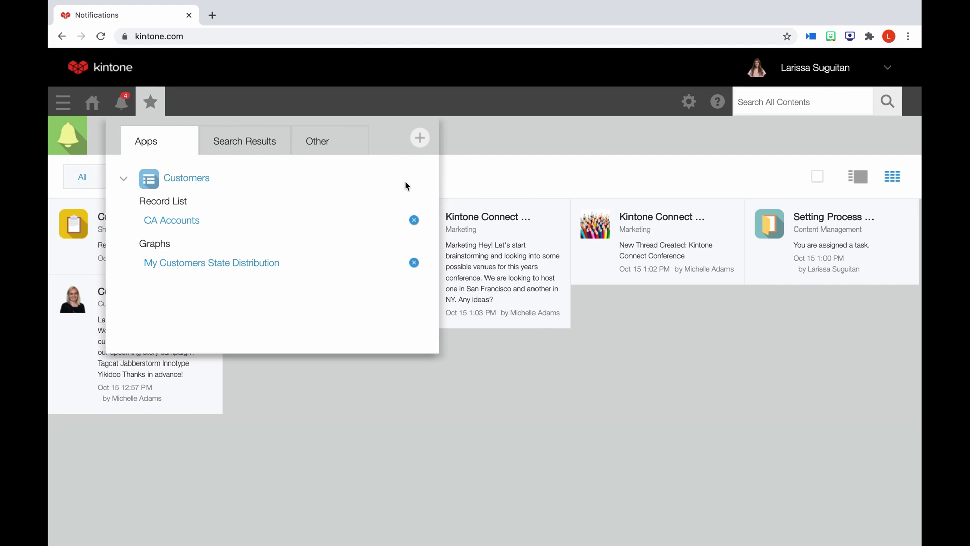
click(420, 139)
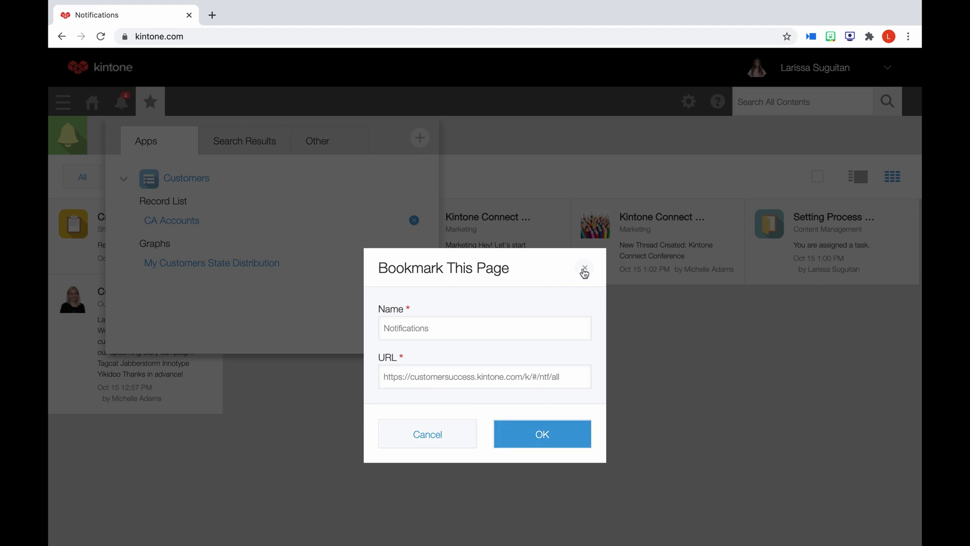
click(426, 438)
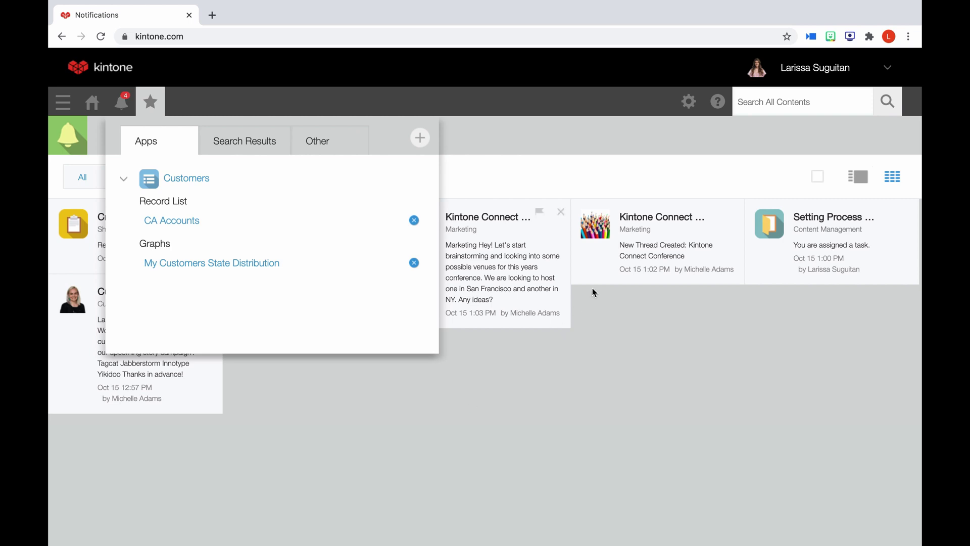
click(687, 101)
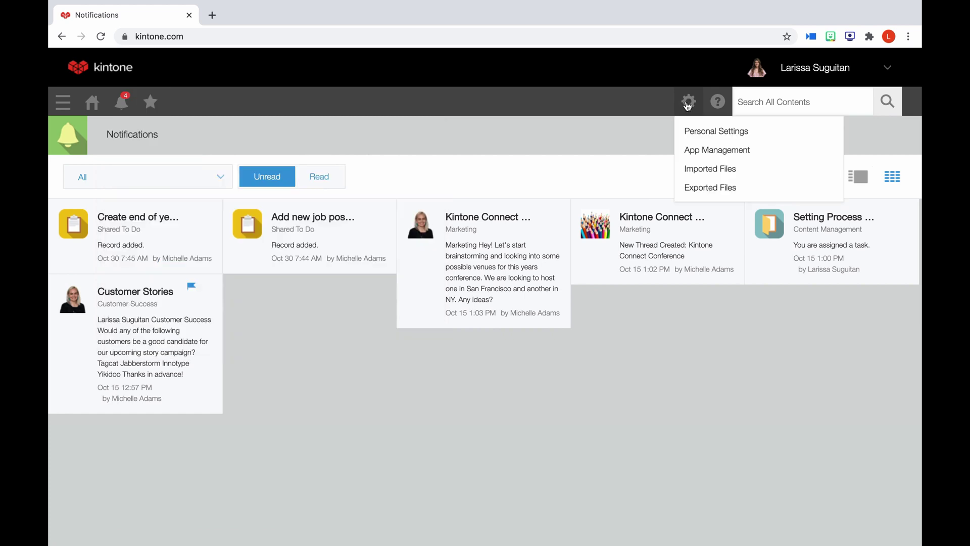
- Visit Personal Settings and then App Management from the settings menu
click(694, 132)
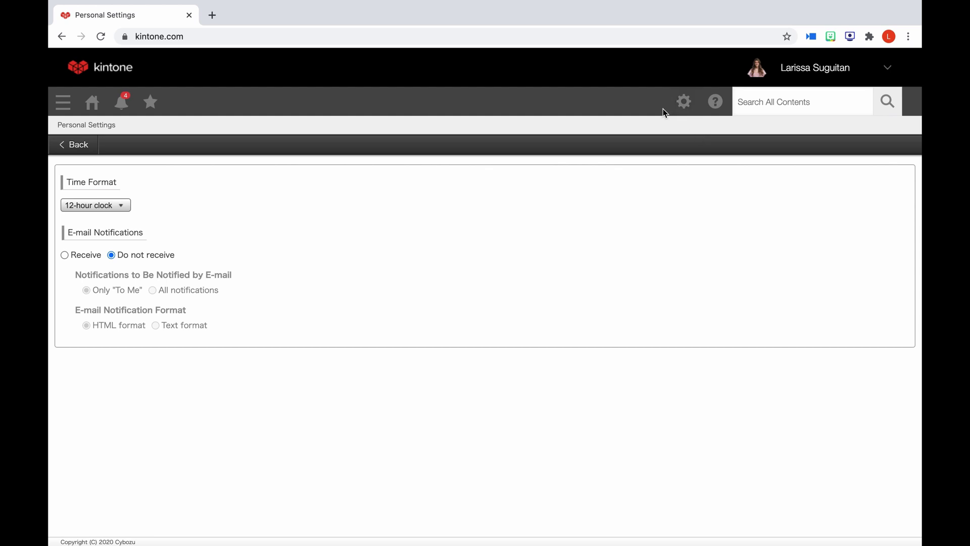
click(683, 101)
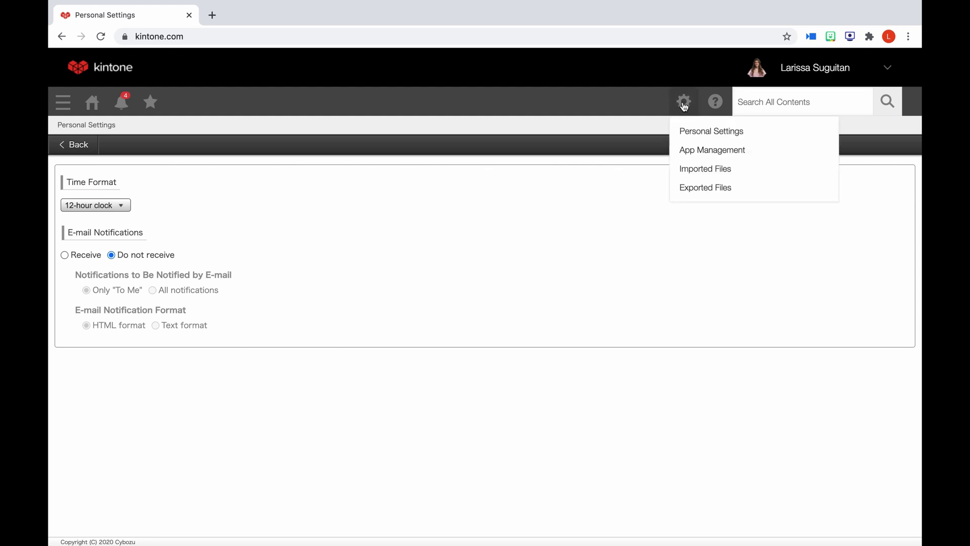
click(739, 150)
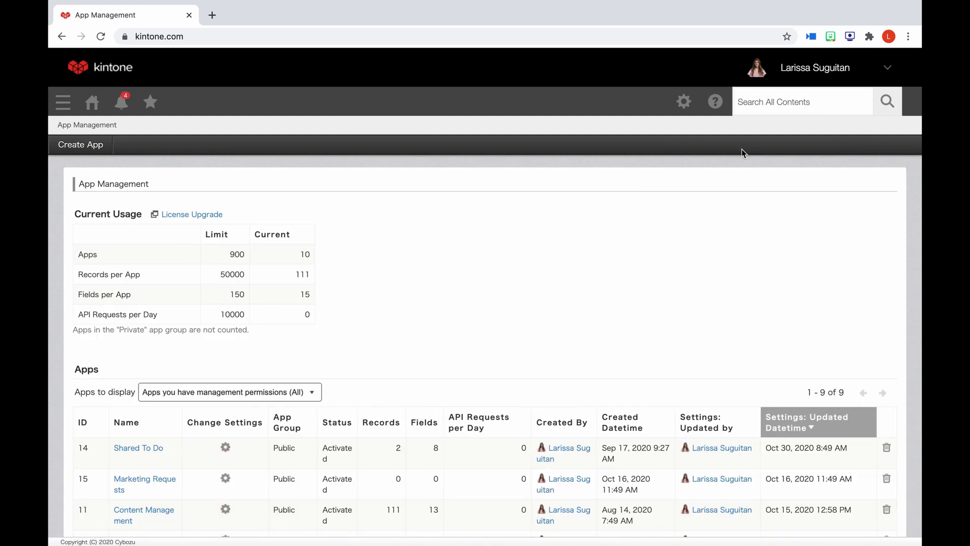
scroll(714, 167, down, 5)
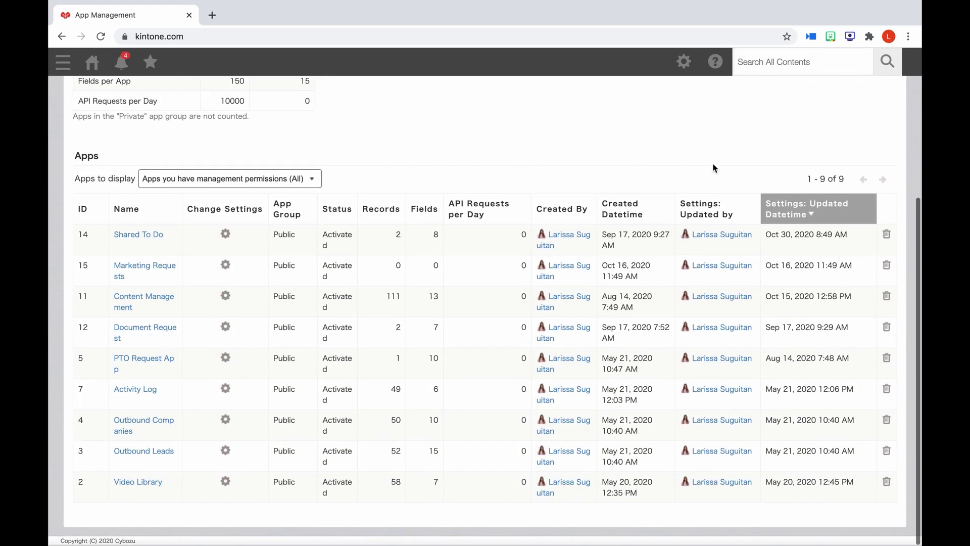
scroll(714, 168, up, 3)
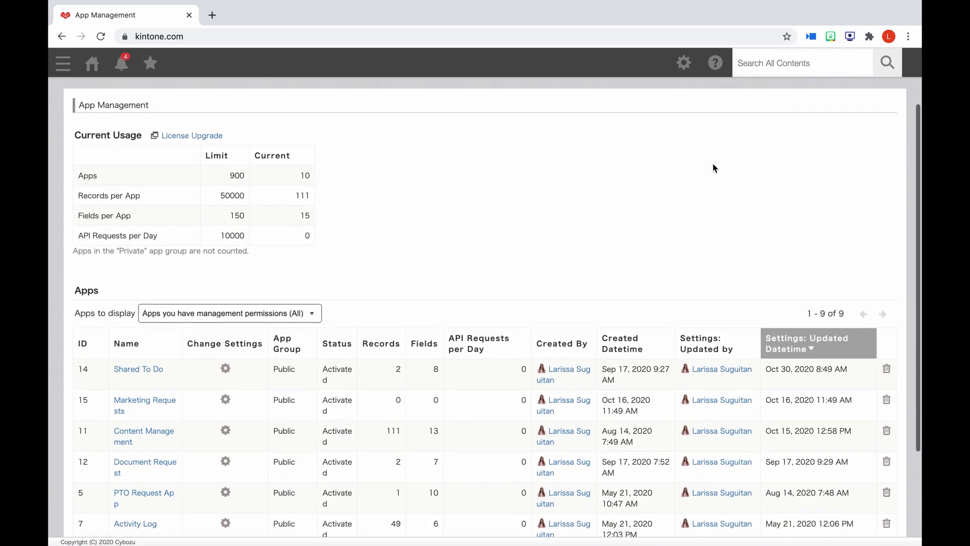
scroll(714, 167, up, 2)
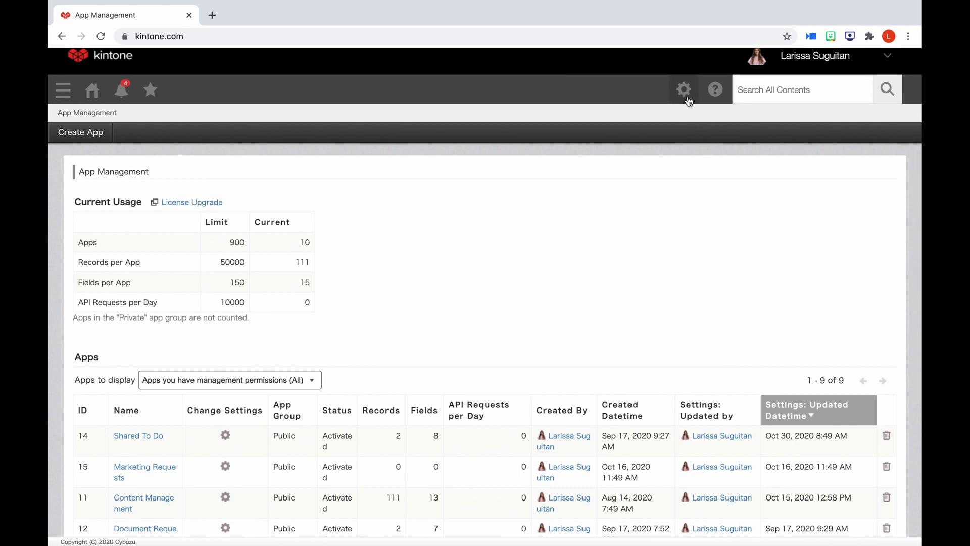
- Check the Imported Files page, then open the Exported Files page
click(688, 100)
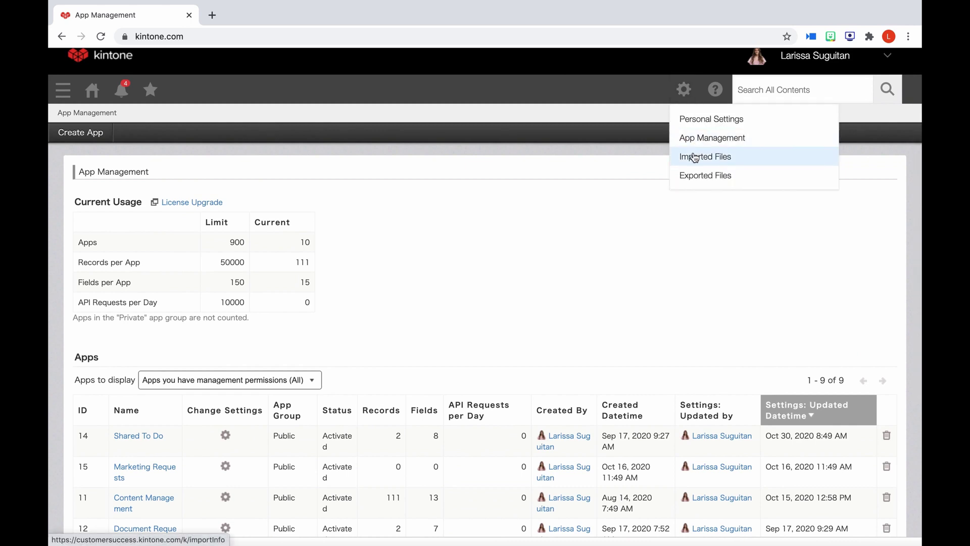
click(664, 157)
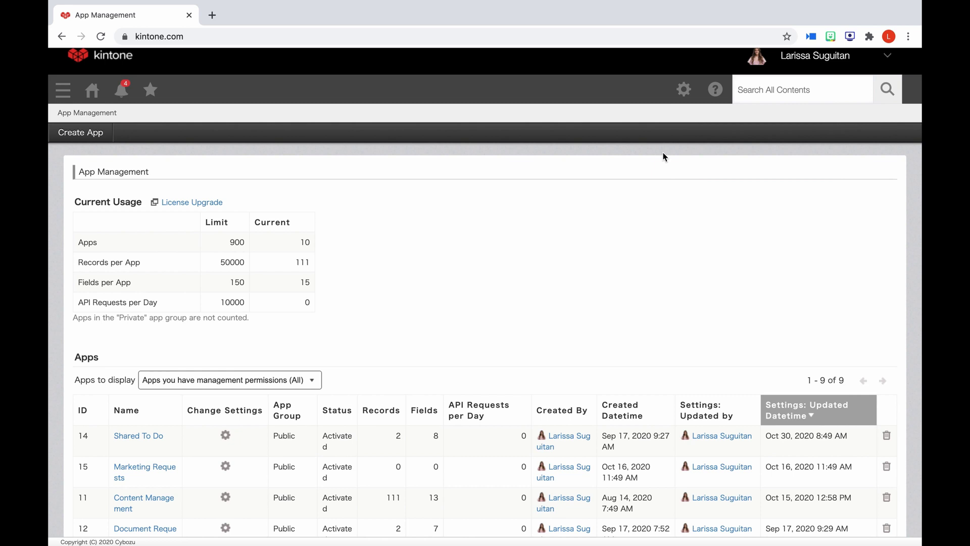
click(684, 96)
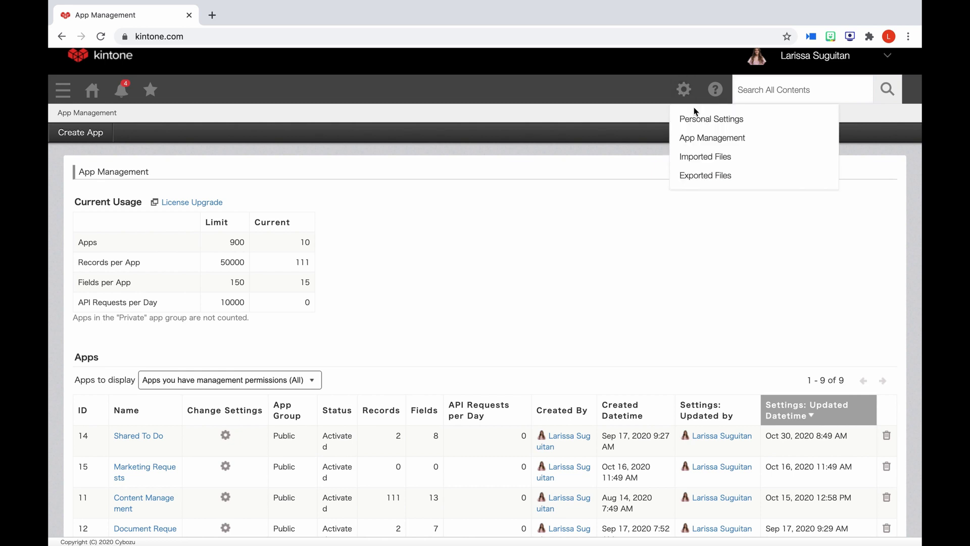
click(701, 155)
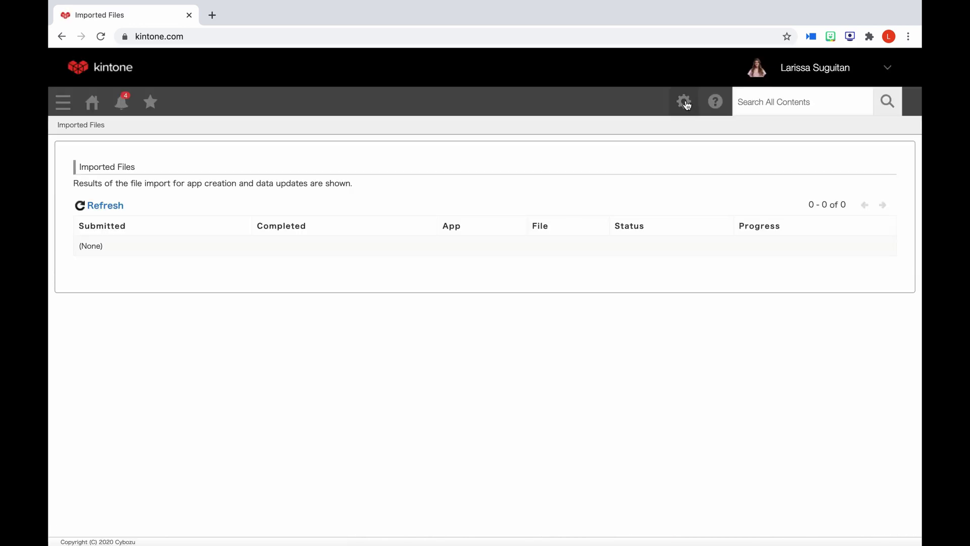
click(684, 101)
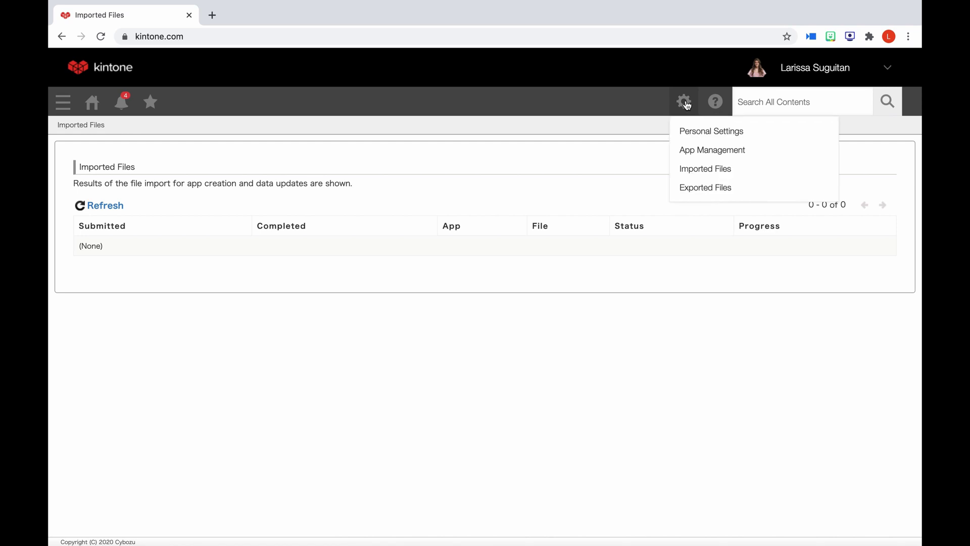
click(699, 188)
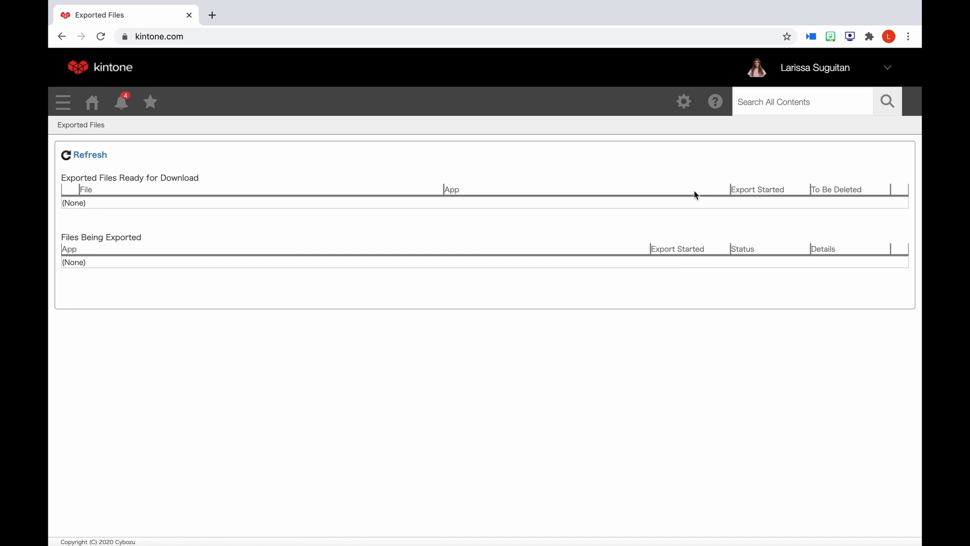
- Open Kintone Help in a new browser tab and return to the Exported Files tab
click(716, 104)
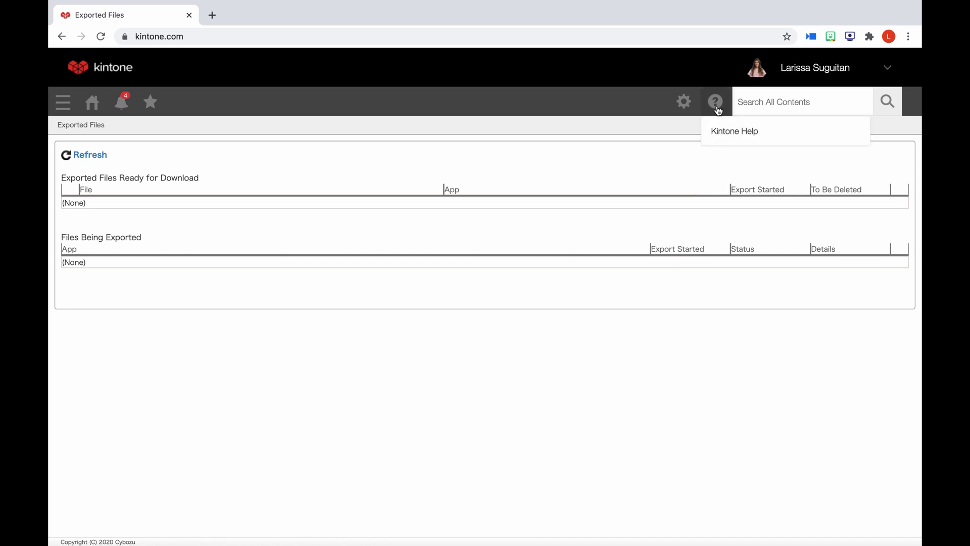
click(726, 132)
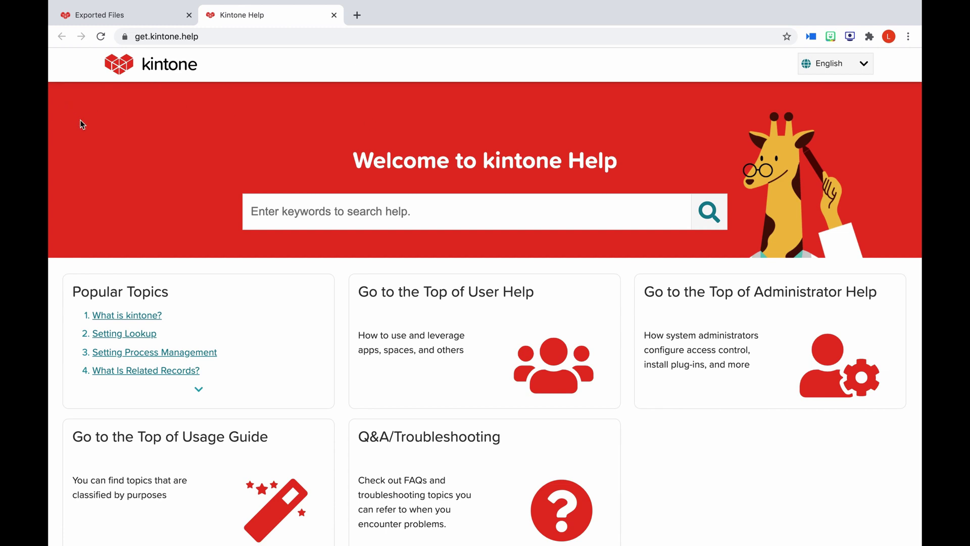
click(169, 24)
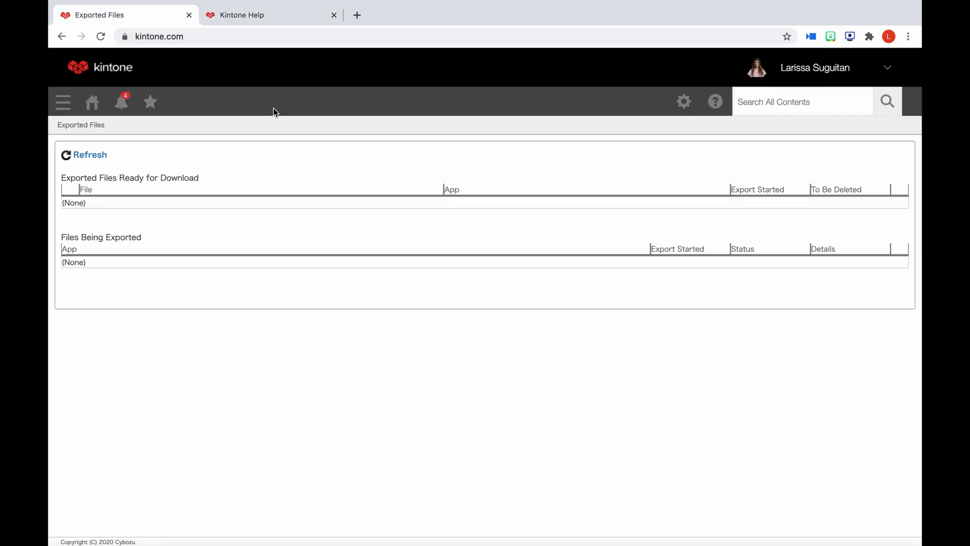
- Search all contents for 'marketing'
click(815, 101)
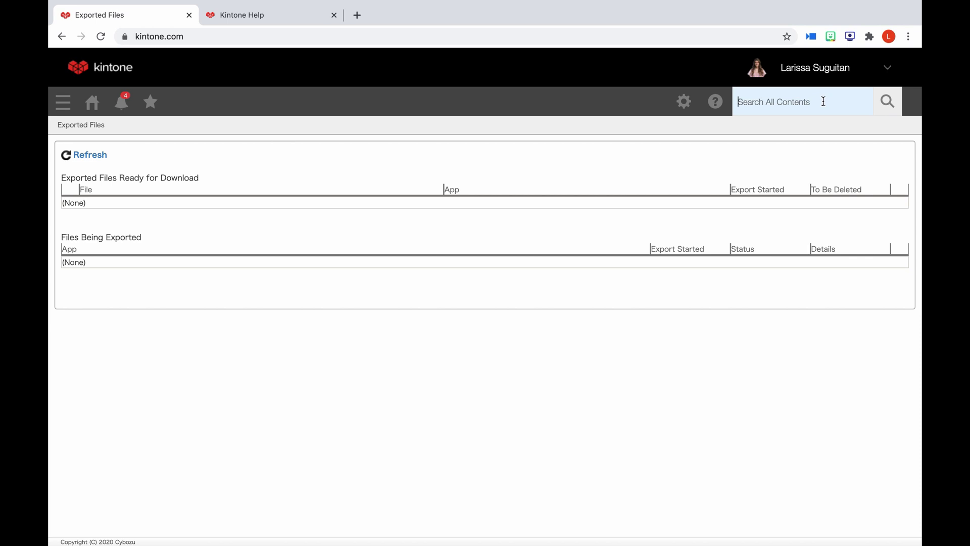
text(marketin)
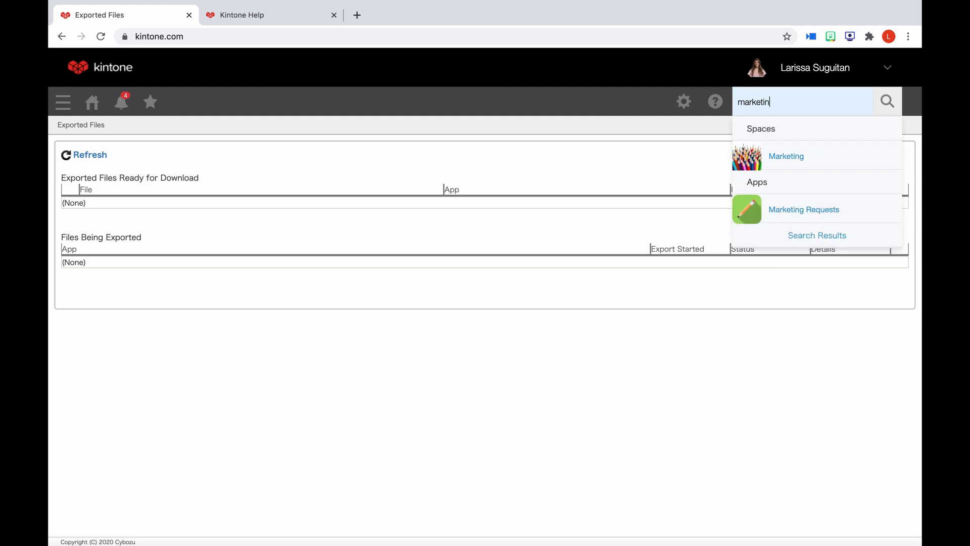
text(g)
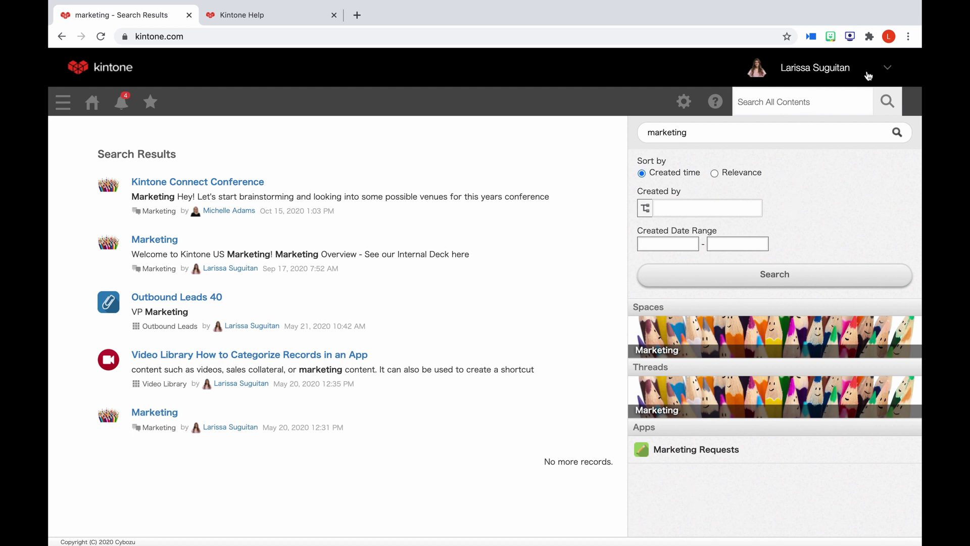
click(888, 69)
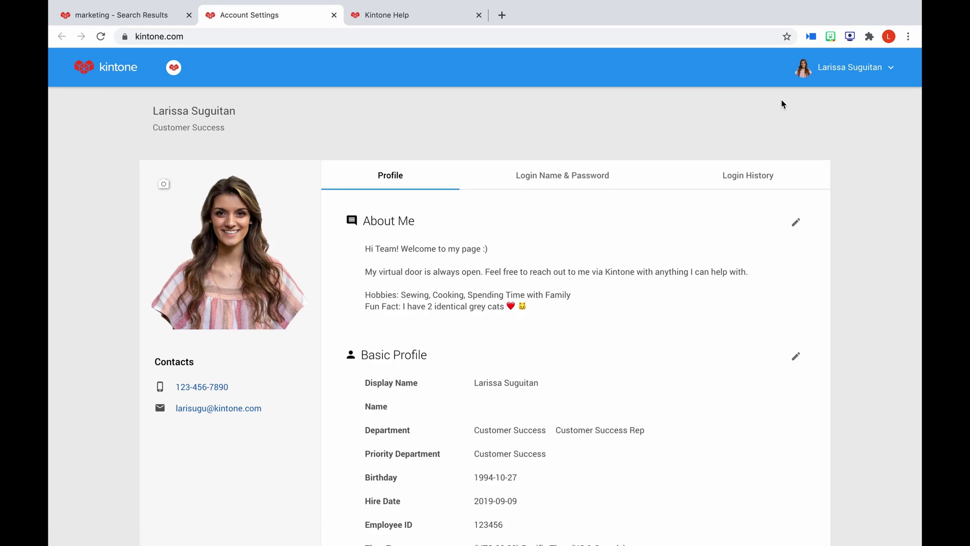
scroll(433, 192, down, 3)
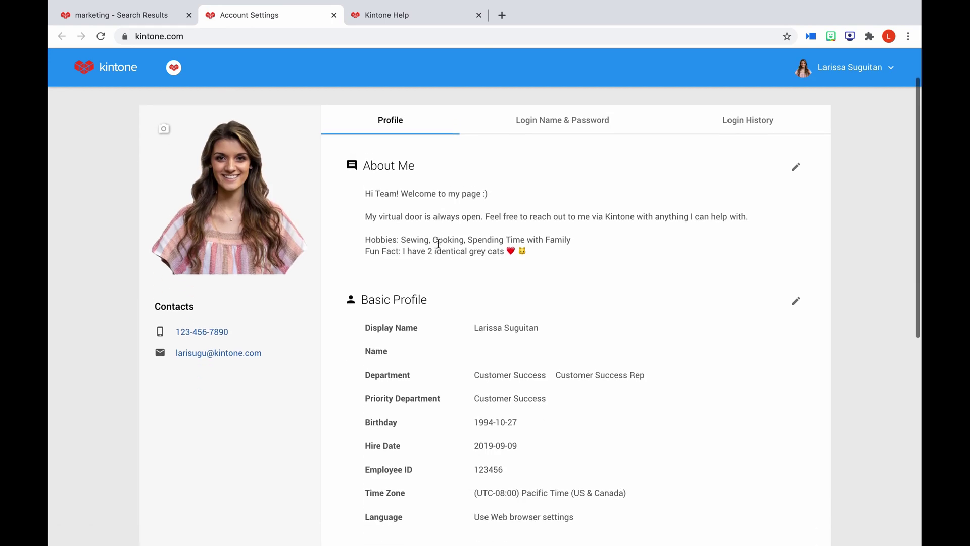
scroll(436, 241, up, 3)
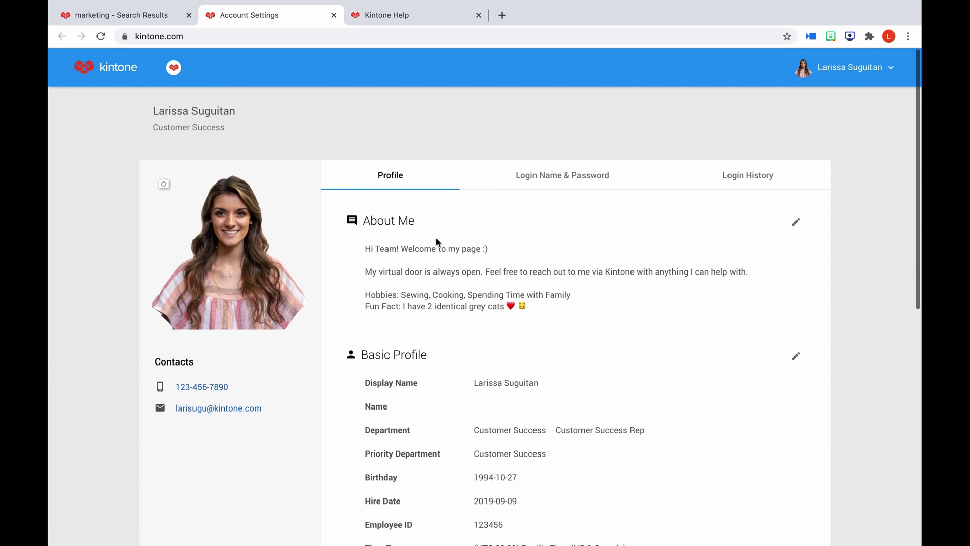
click(540, 180)
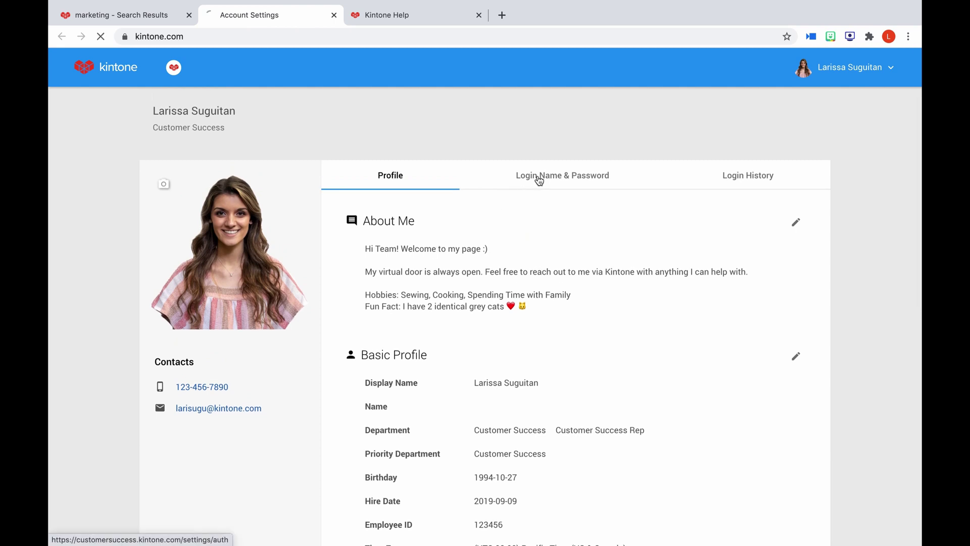
click(732, 180)
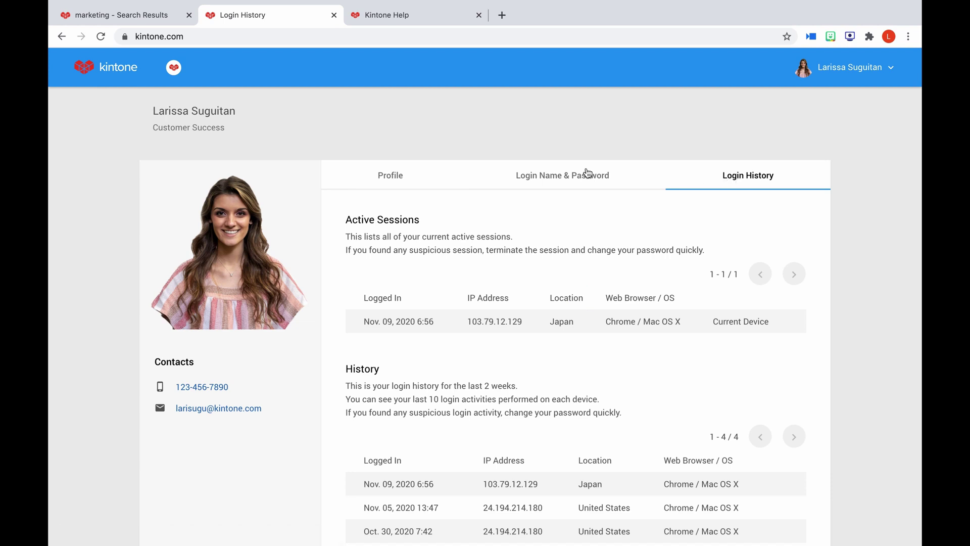
- Close the account settings tab, open your own profile, and cancel an empty comment
click(334, 15)
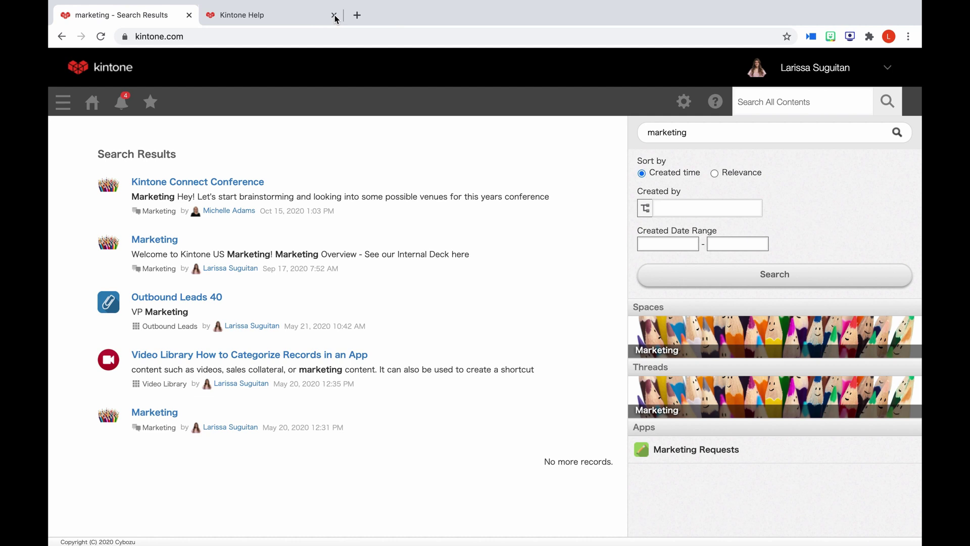
click(788, 74)
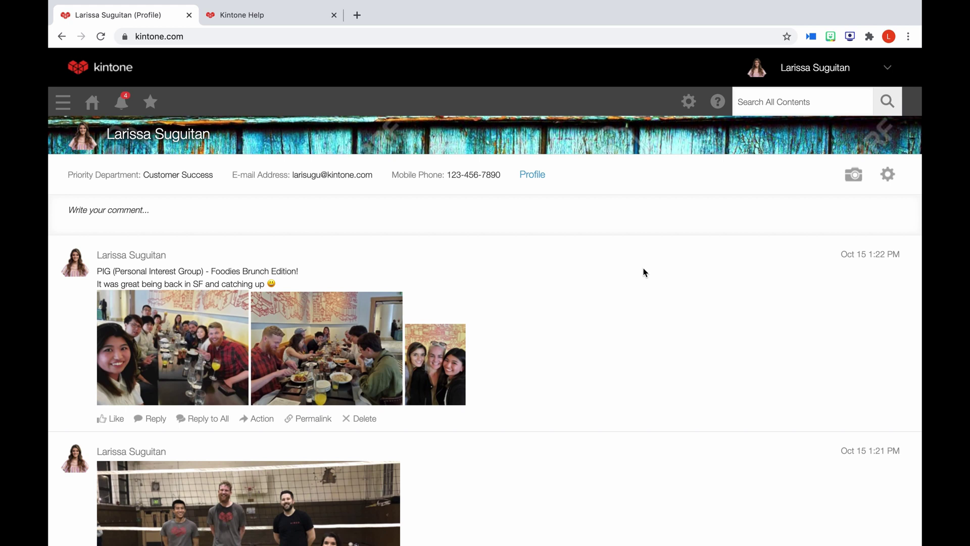
click(161, 212)
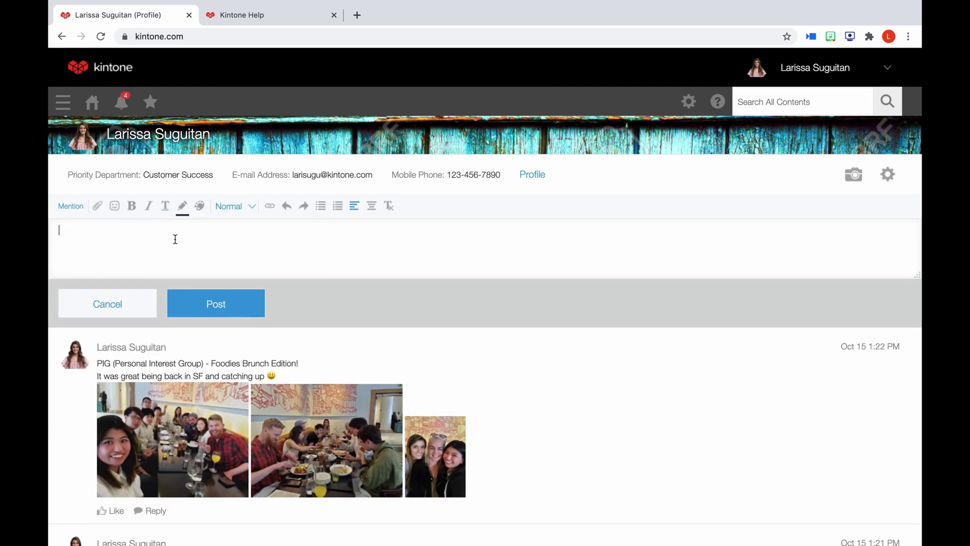
click(176, 238)
click(888, 175)
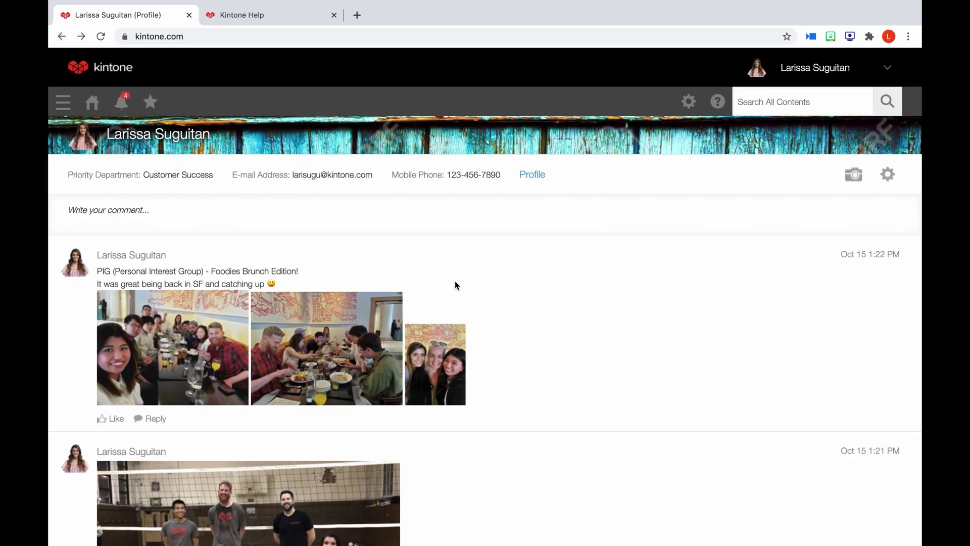
- Search for the colleague by name, view your private messages, then open their profile
click(768, 99)
text(marie)
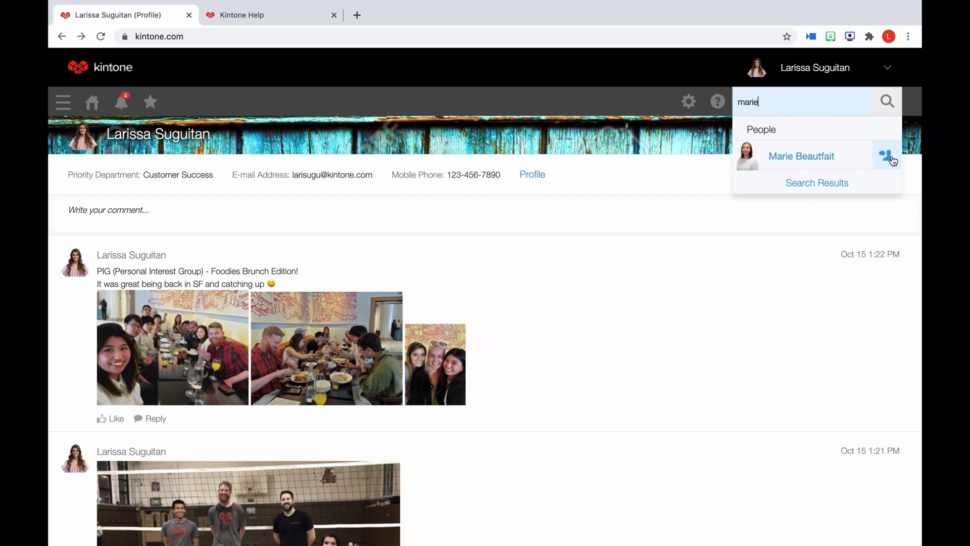
click(892, 158)
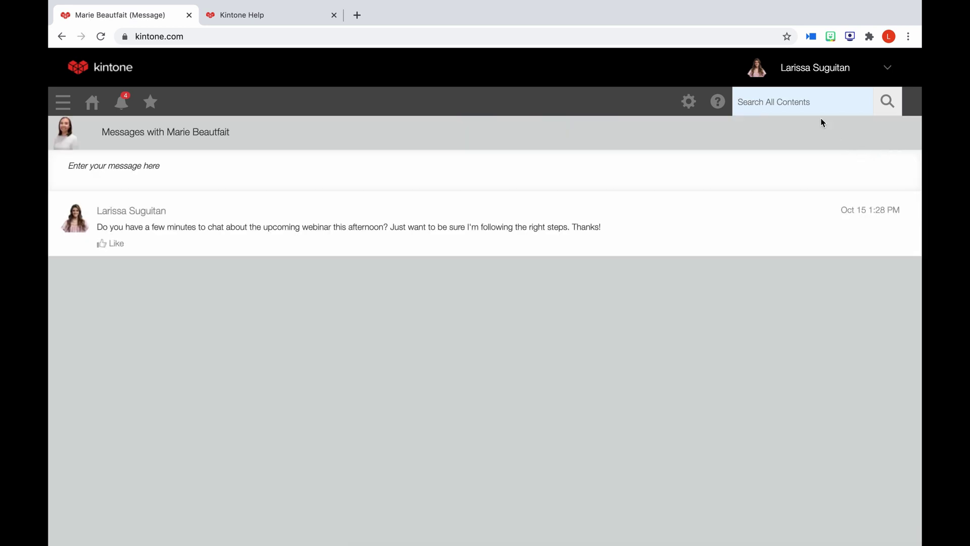
text(marie)
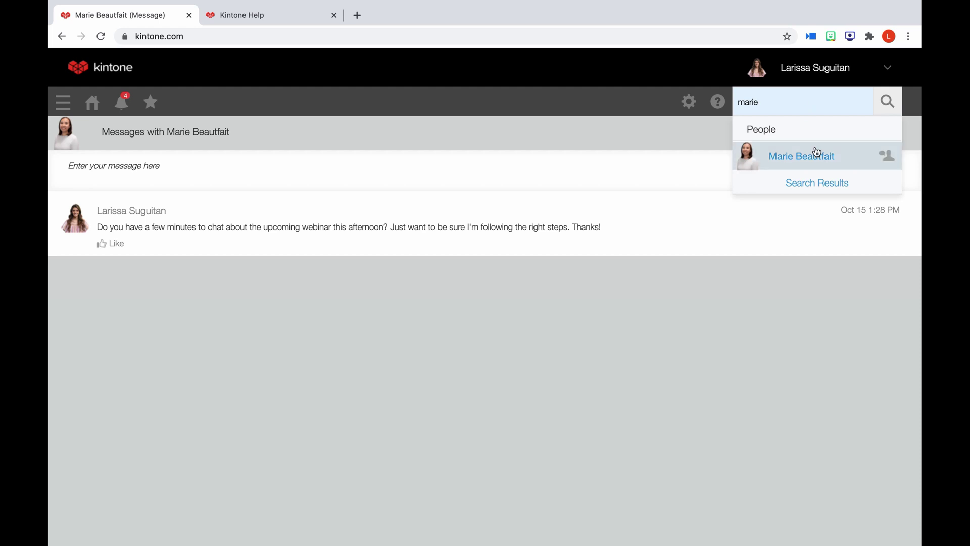
click(818, 154)
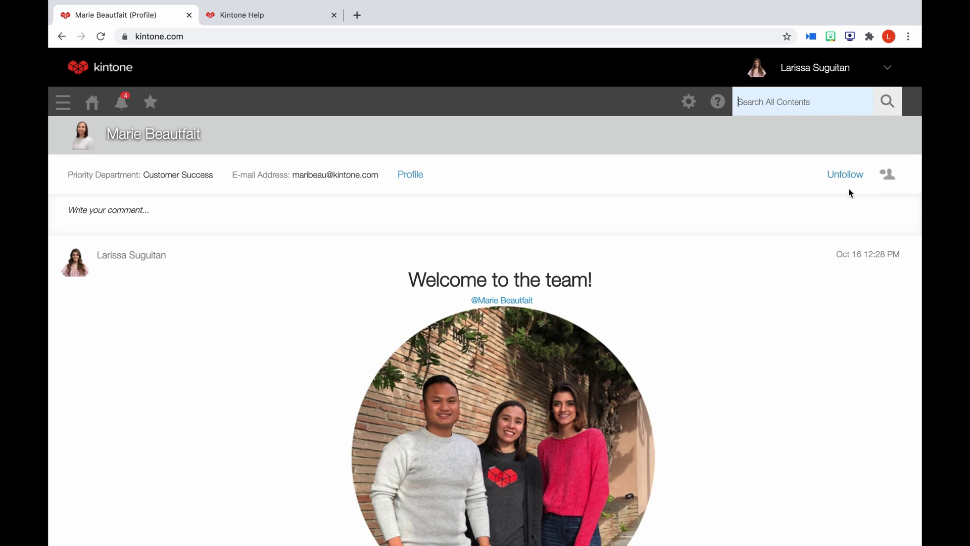
- View the Document Request records assigned to you, then return to the Portal and scroll down
click(92, 103)
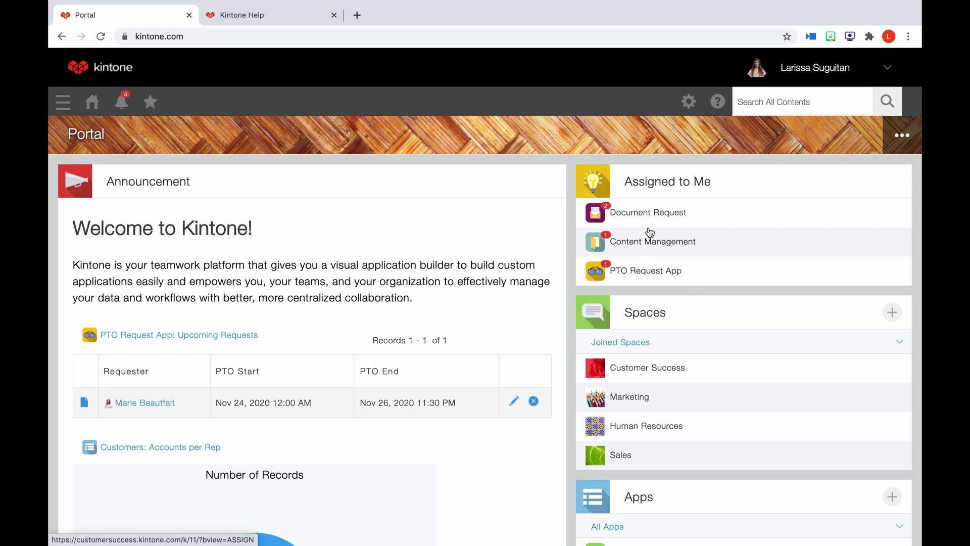
click(597, 216)
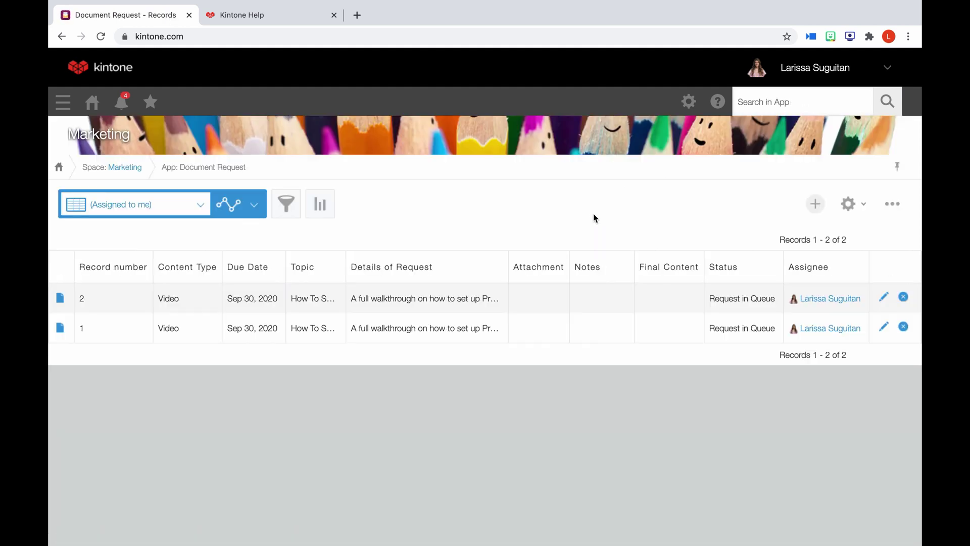
click(92, 102)
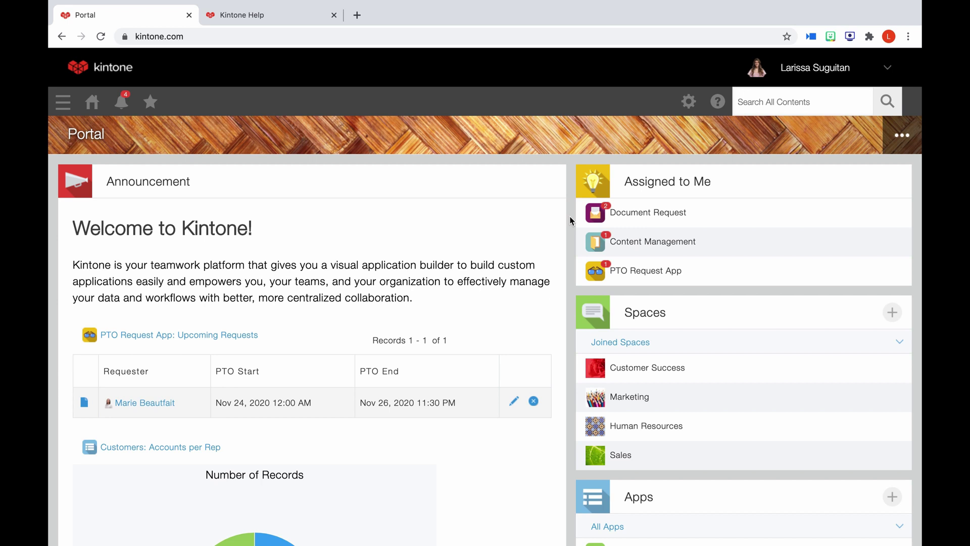
scroll(570, 221, down, 3)
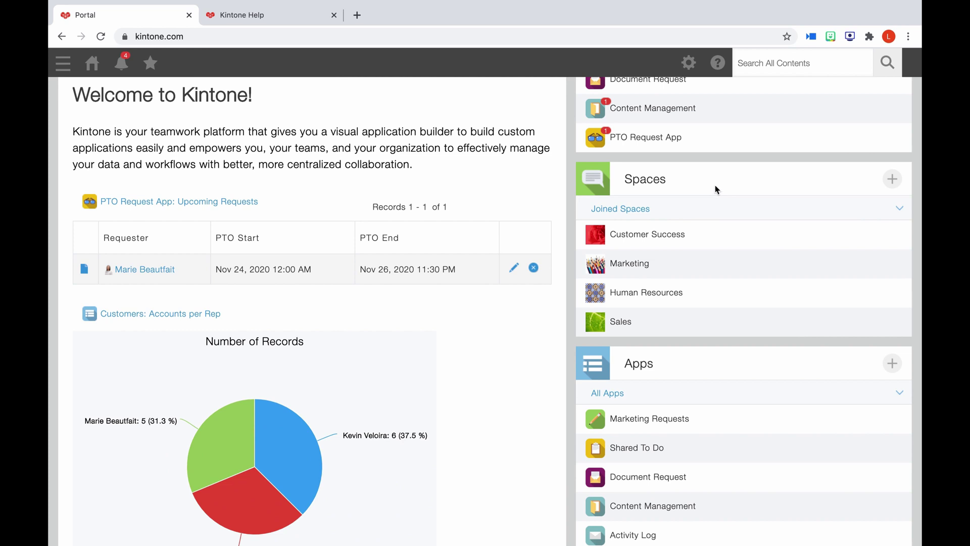
- Peek at the Joined Spaces filter choices, then open and dismiss the Create Space options
scroll(714, 185, down, 1)
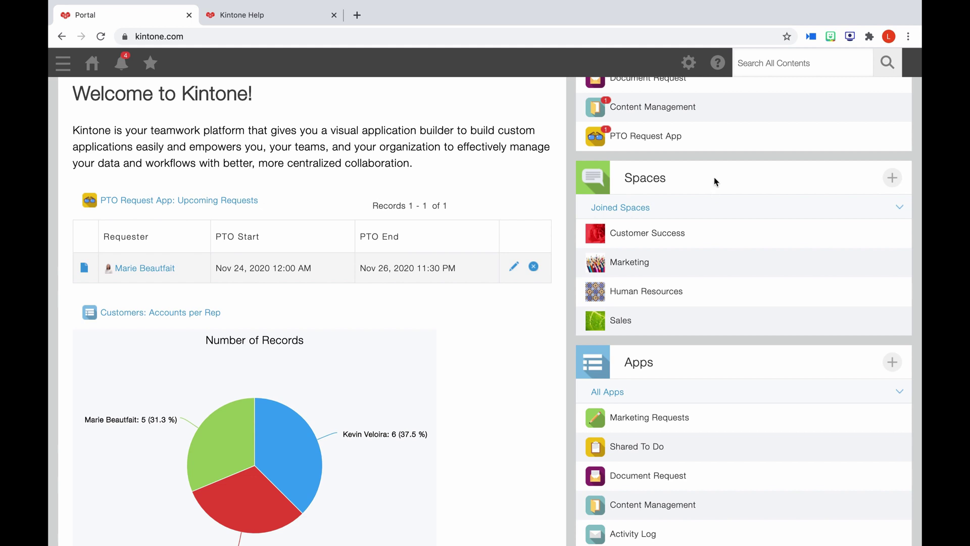
click(713, 211)
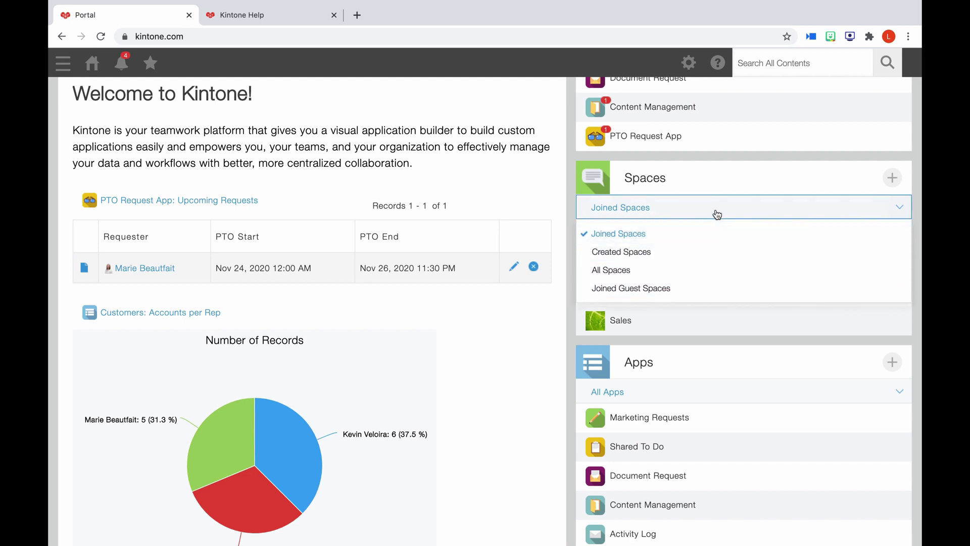
click(725, 189)
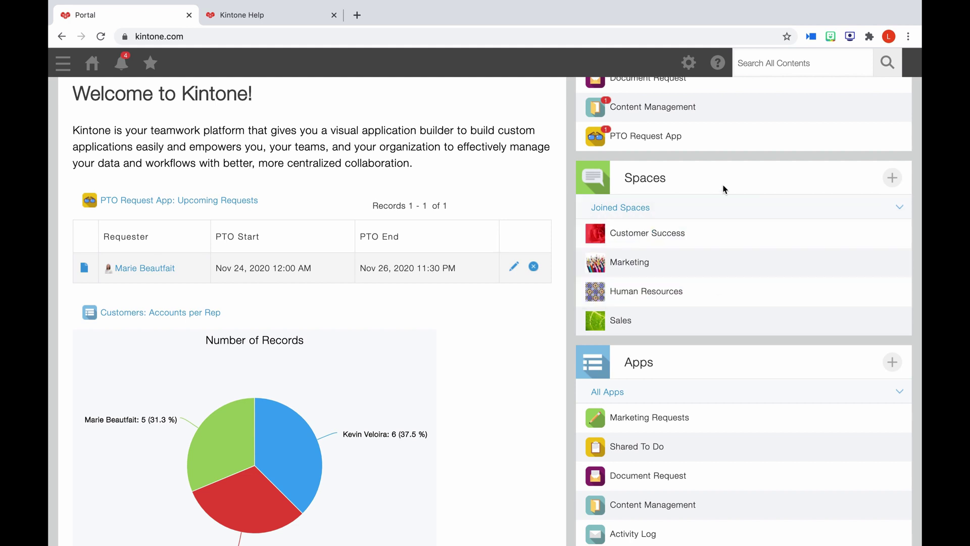
click(891, 177)
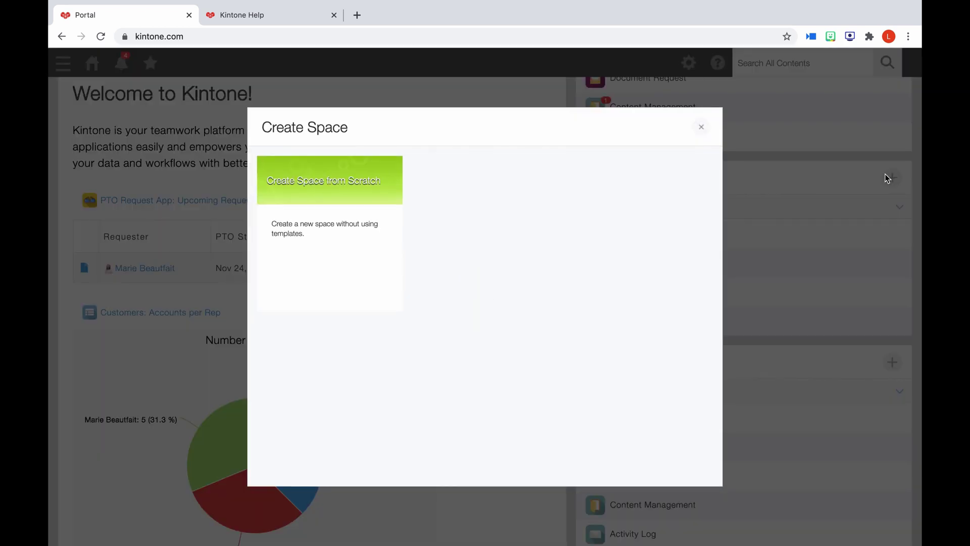
click(701, 127)
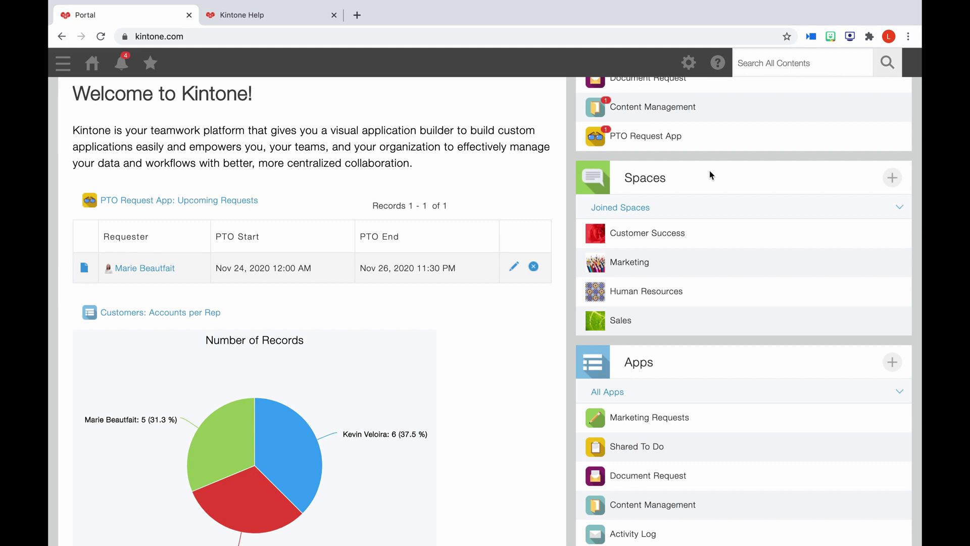
- Open the Customer Success space and scroll through its announcement, records chart, customer table and team section
click(626, 233)
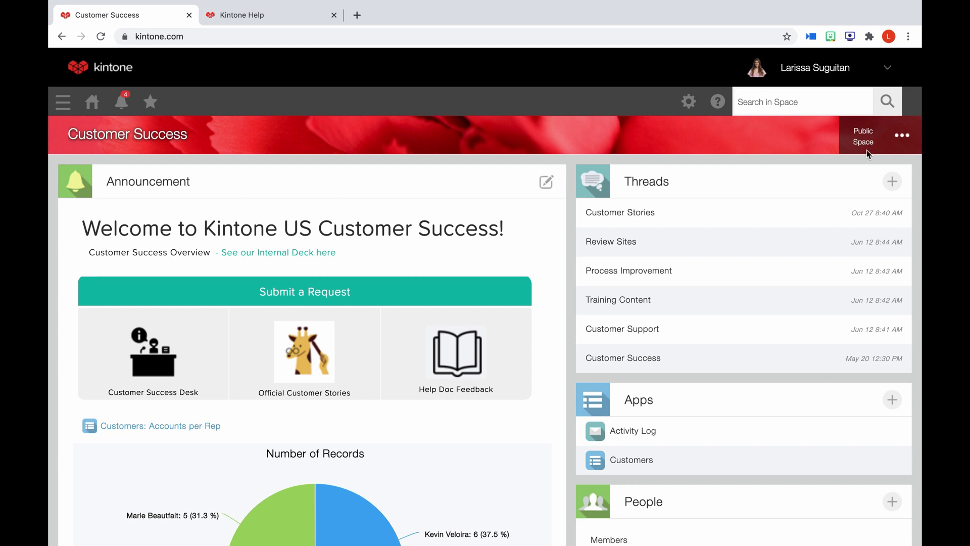
scroll(548, 281, down, 5)
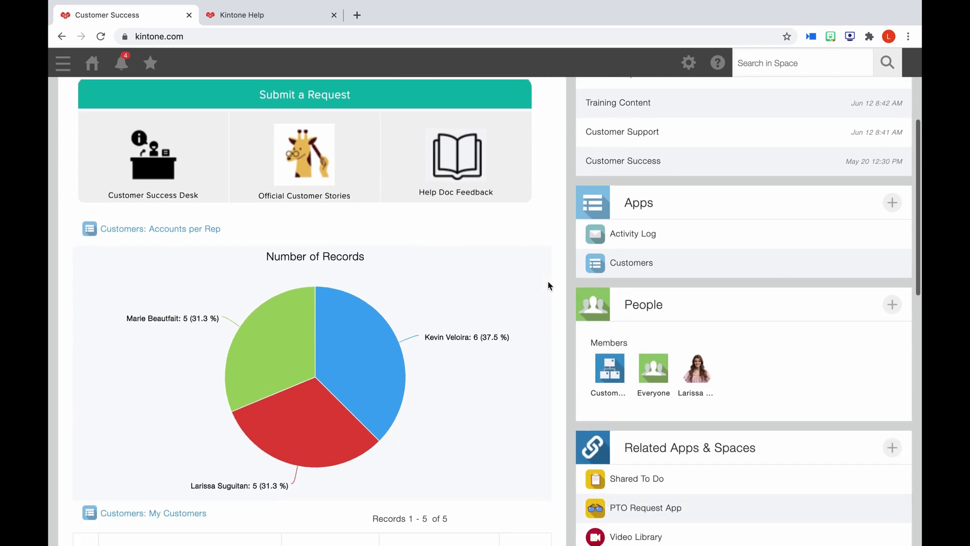
scroll(547, 286, down, 6)
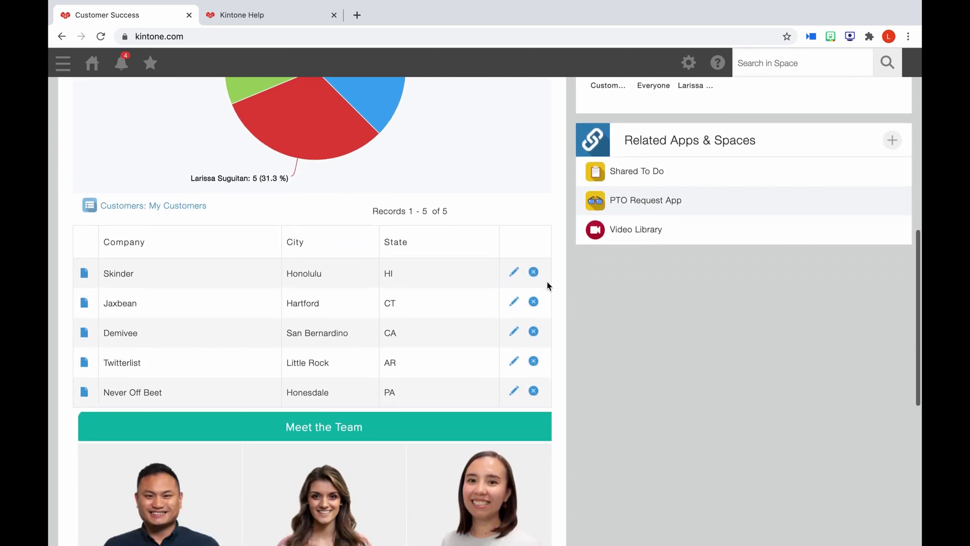
scroll(547, 286, down, 6)
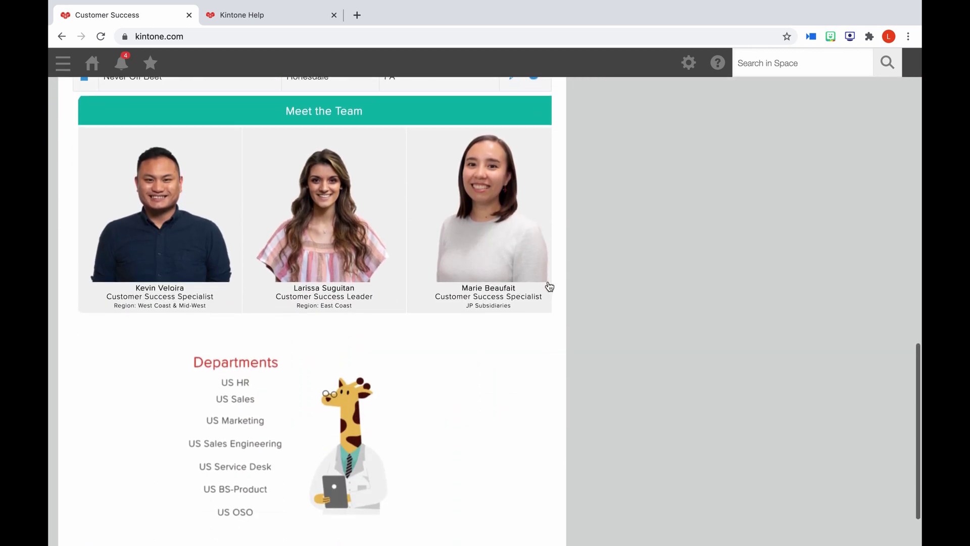
scroll(550, 286, up, 10)
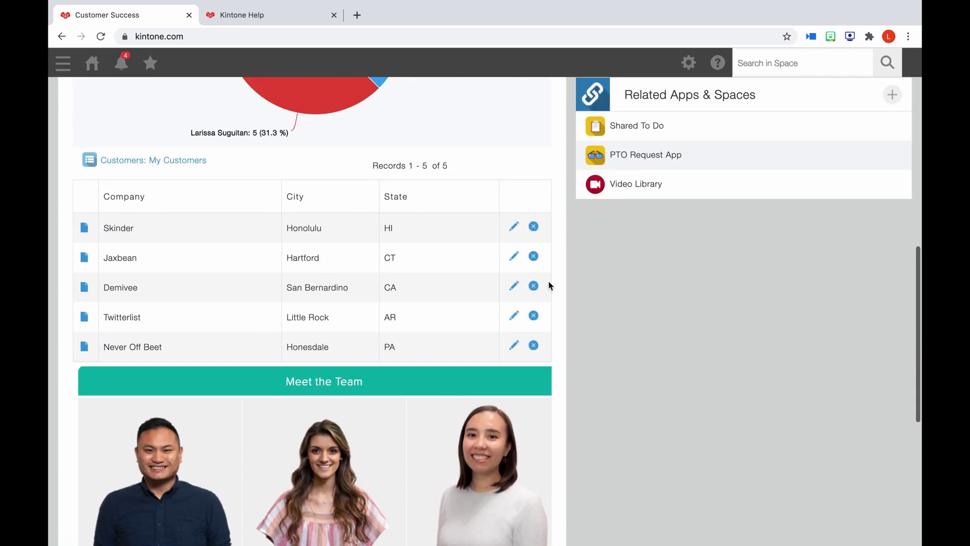
scroll(550, 286, up, 10)
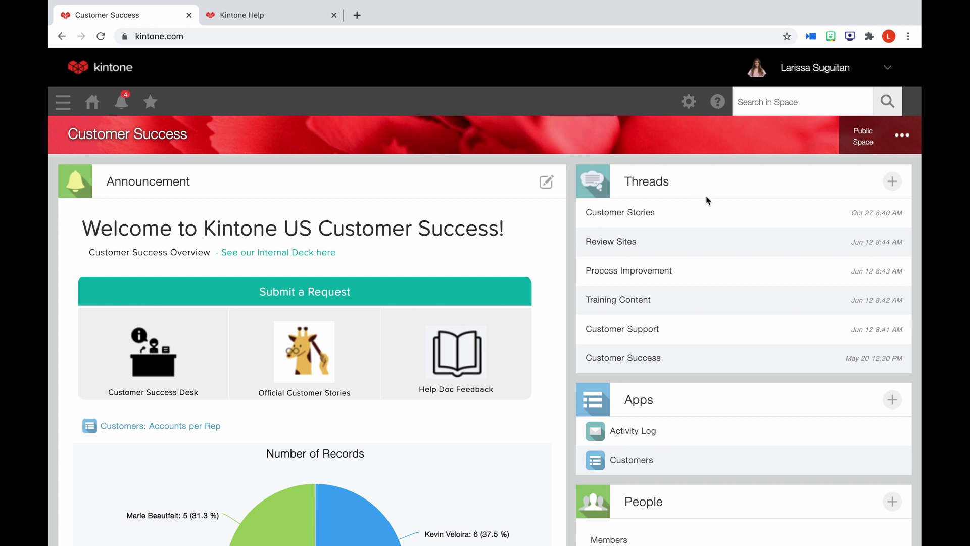
click(630, 216)
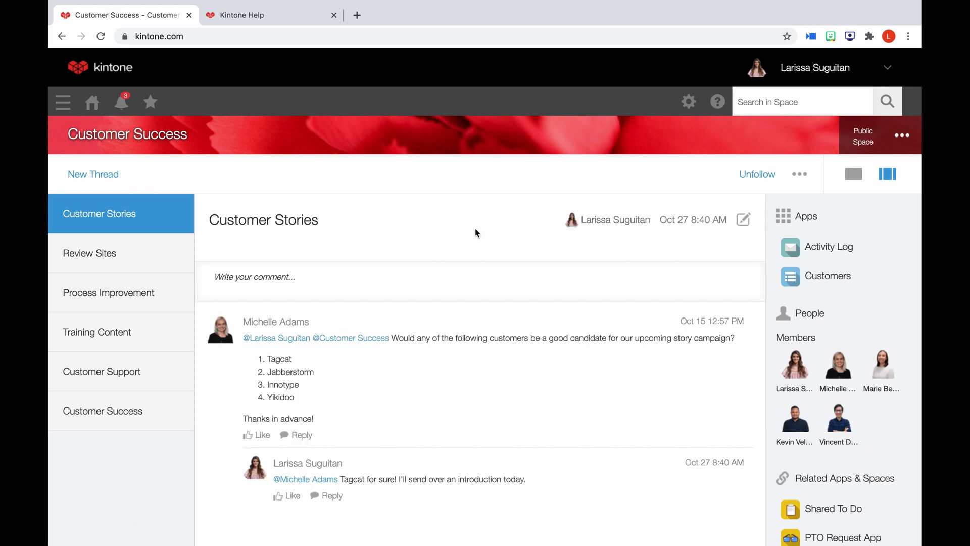
scroll(468, 231, down, 1)
scroll(466, 235, down, 1)
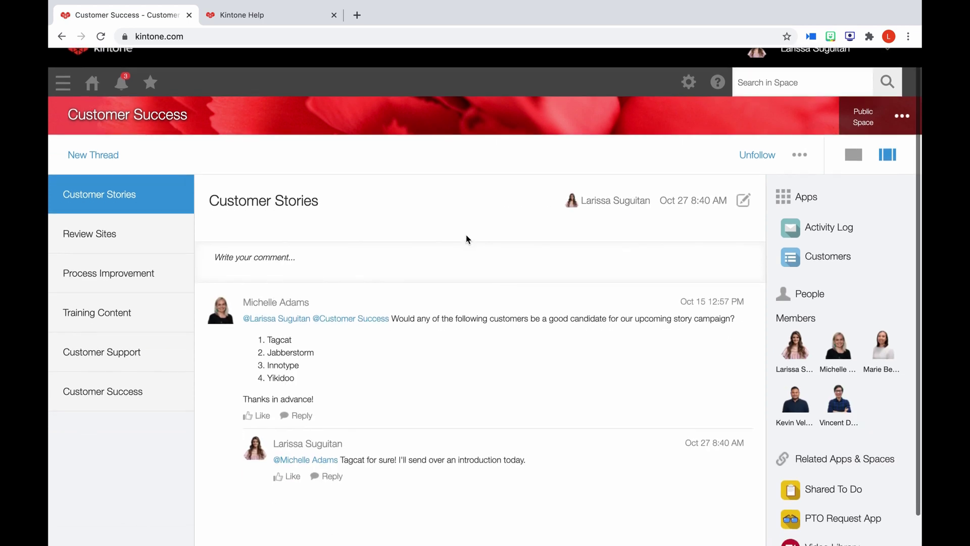
click(174, 119)
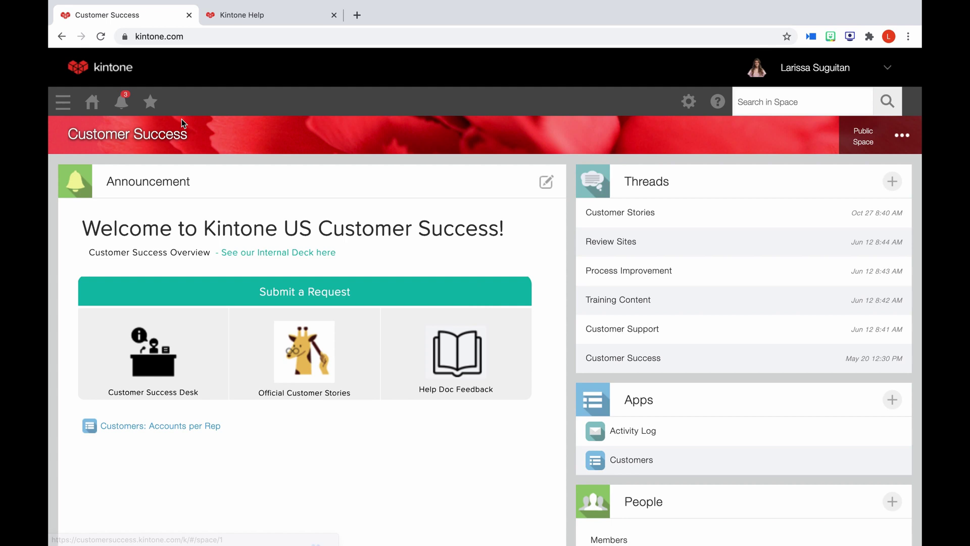
scroll(634, 334, down, 2)
scroll(636, 344, down, 1)
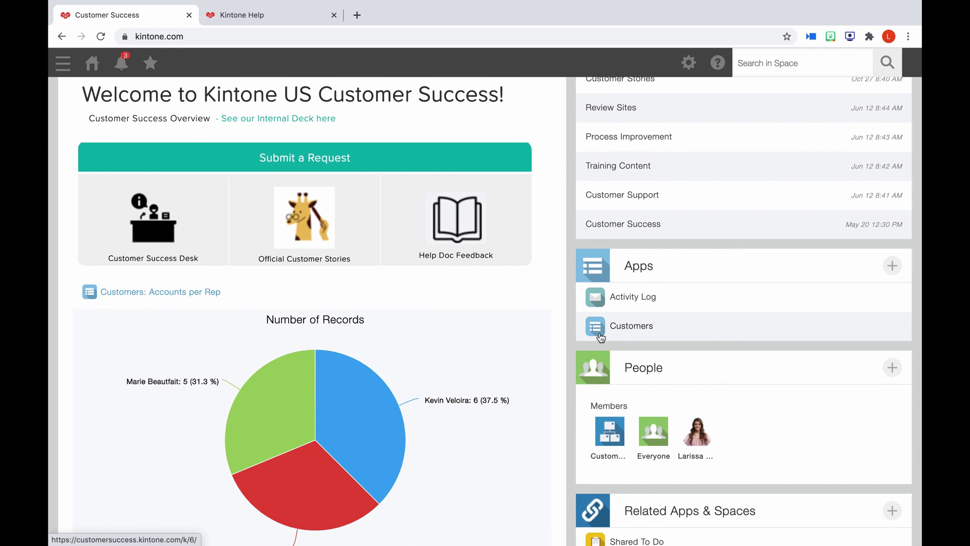
scroll(631, 354, down, 1)
scroll(655, 375, down, 1)
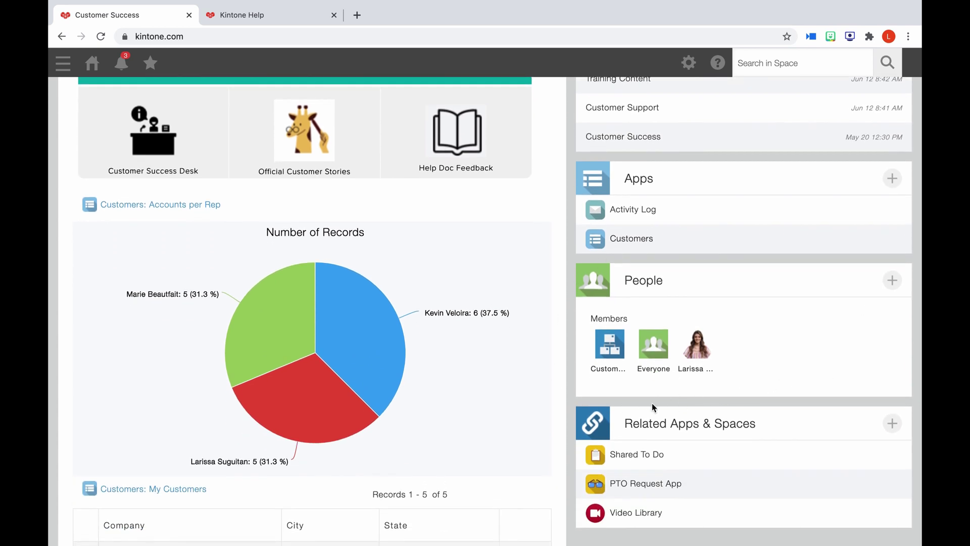
scroll(650, 393, down, 4)
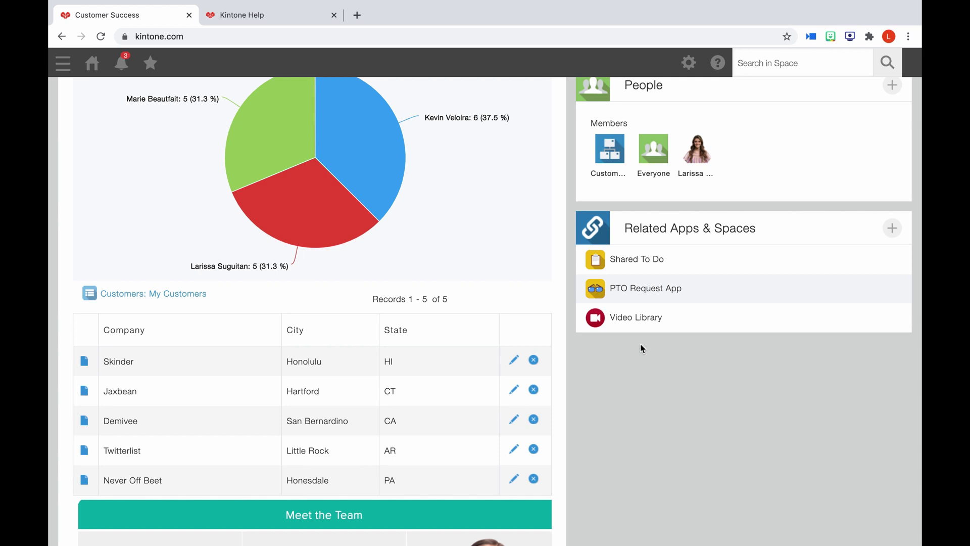
- After a look at the Video Library app, filter the portal Apps list to Favorite Apps only
click(641, 318)
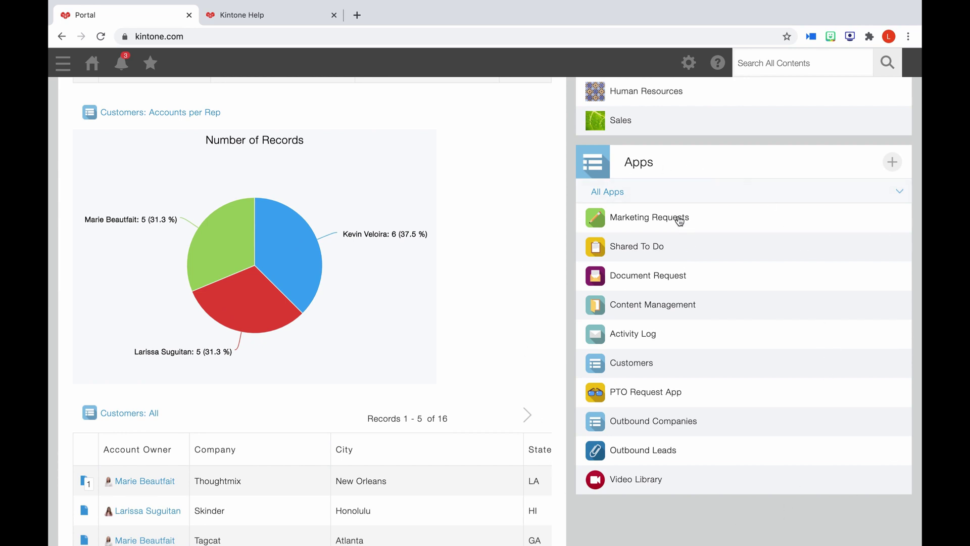
click(669, 197)
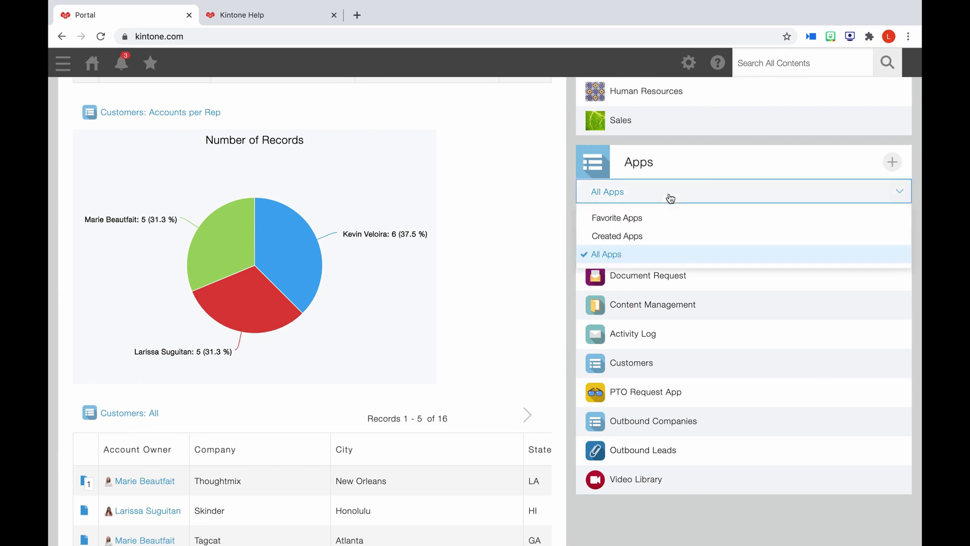
click(667, 224)
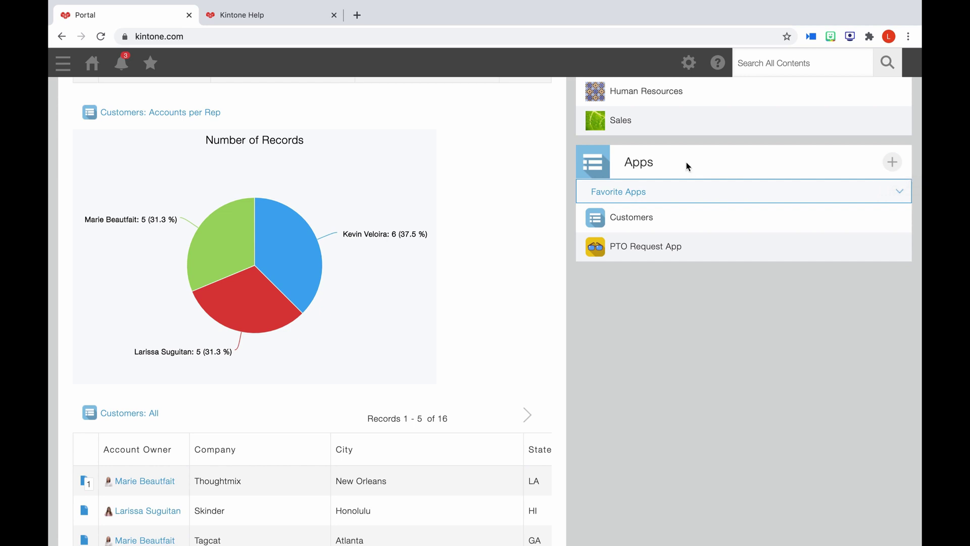
- Open the Customers app and scroll through all 16 customer records, including sideways
click(641, 217)
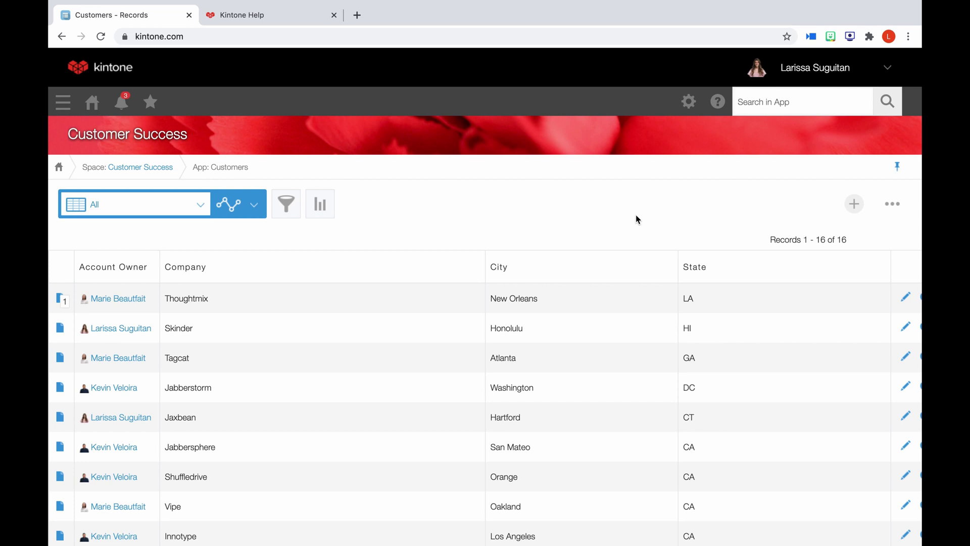
scroll(462, 327, down, 1)
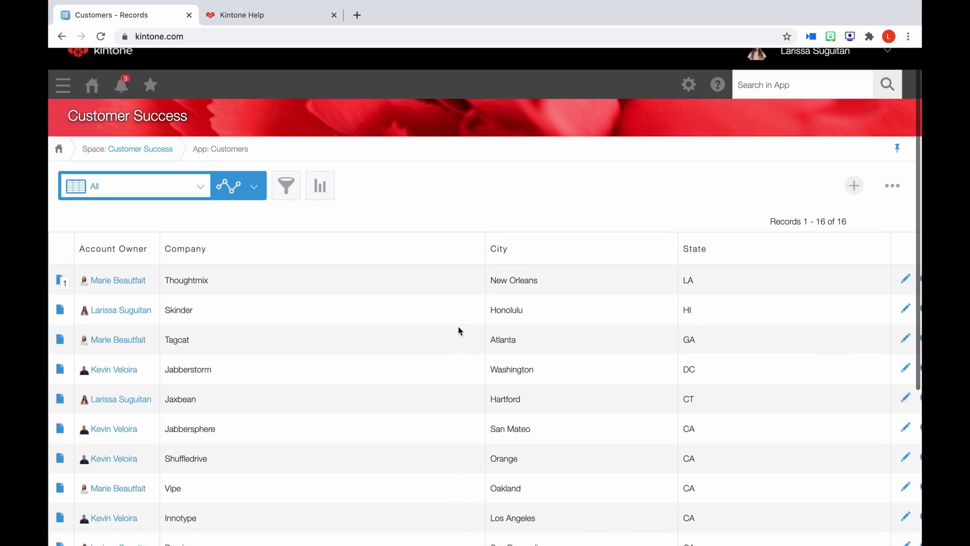
scroll(460, 331, down, 2)
scroll(454, 328, down, 2)
scroll(453, 330, down, 2)
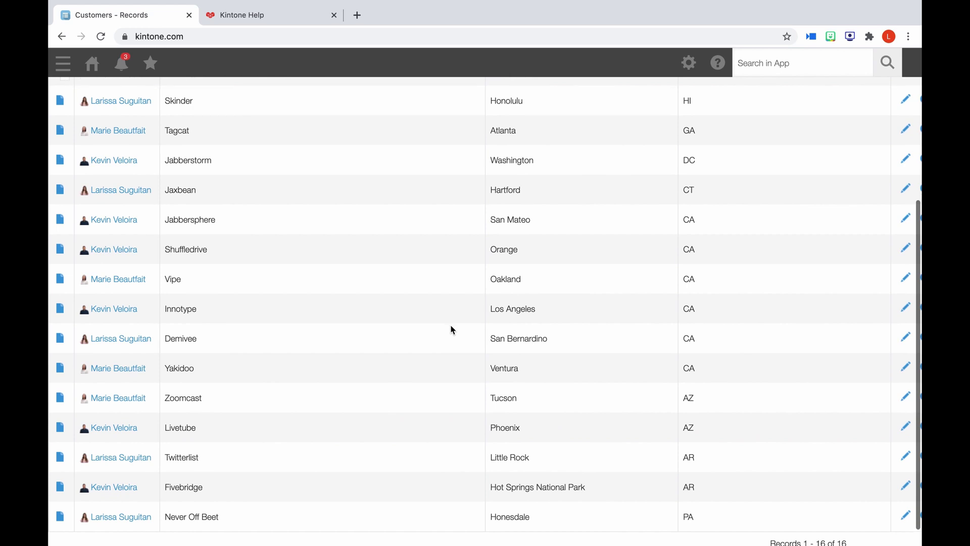
scroll(452, 329, up, 1)
scroll(452, 330, up, 5)
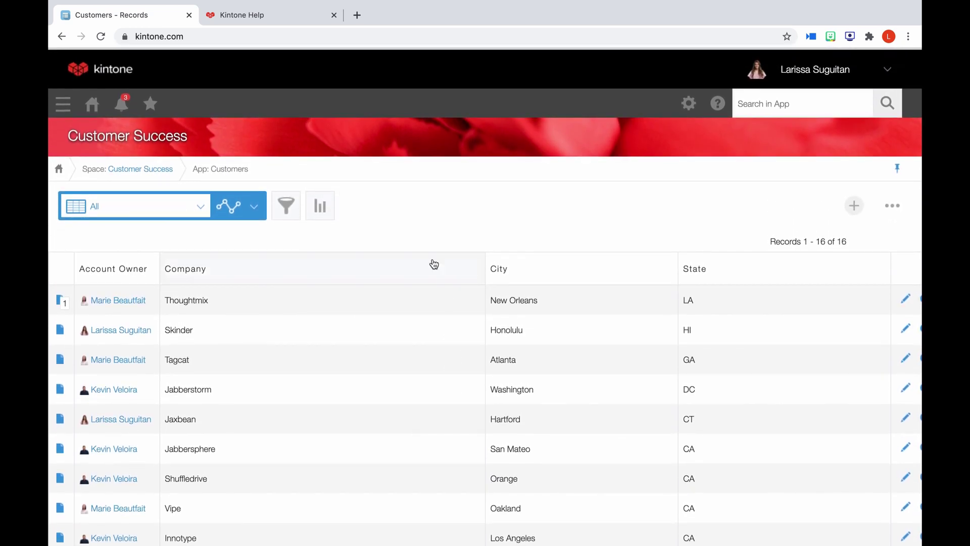
scroll(404, 229, right, 1)
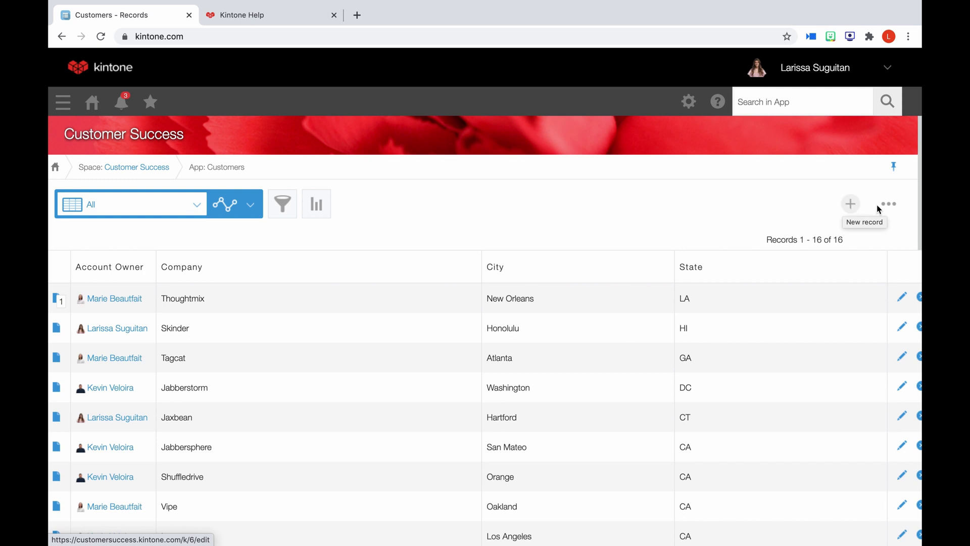
- Keep 20 records per page and narrow the City column so the table fits
click(890, 206)
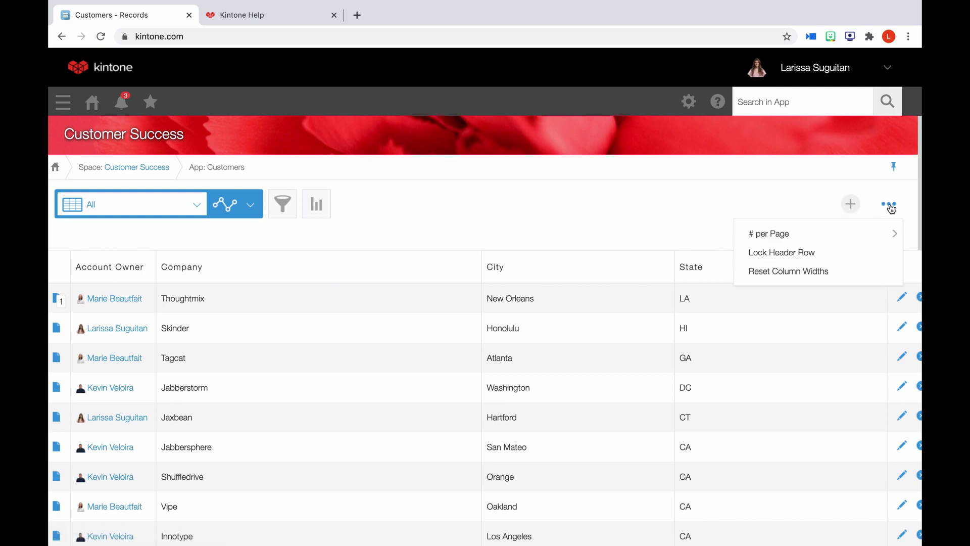
mouse_move(866, 234)
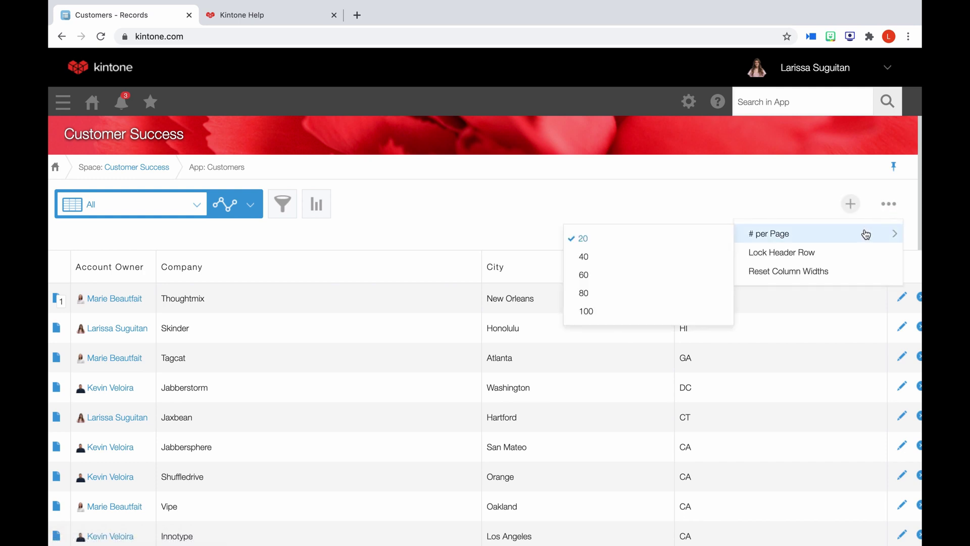
click(630, 237)
mouse_move(672, 267)
mouse_down()
mouse_move(654, 272)
mouse_move(660, 265)
mouse_up()
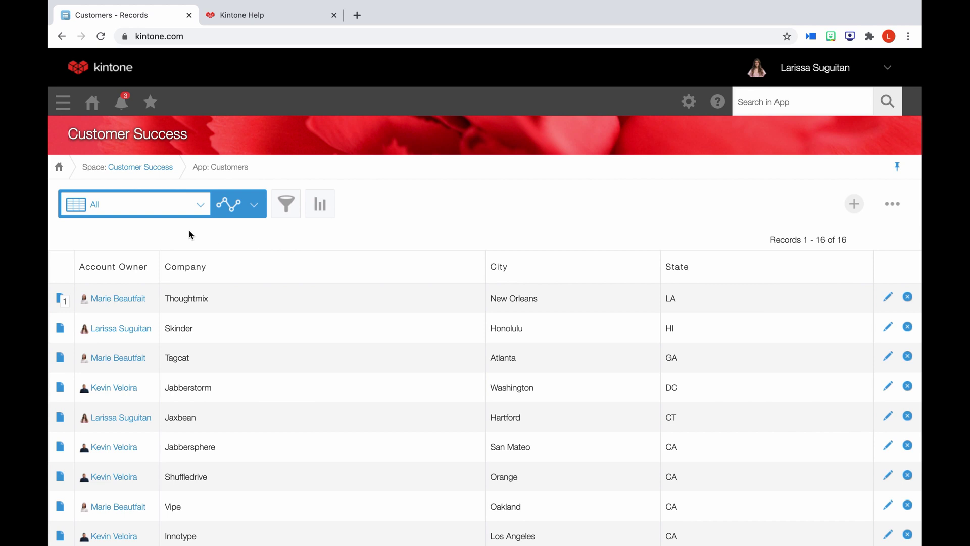
- Glance at the saved views, then bring up the Filter dialog showing all records by record number descending
click(201, 207)
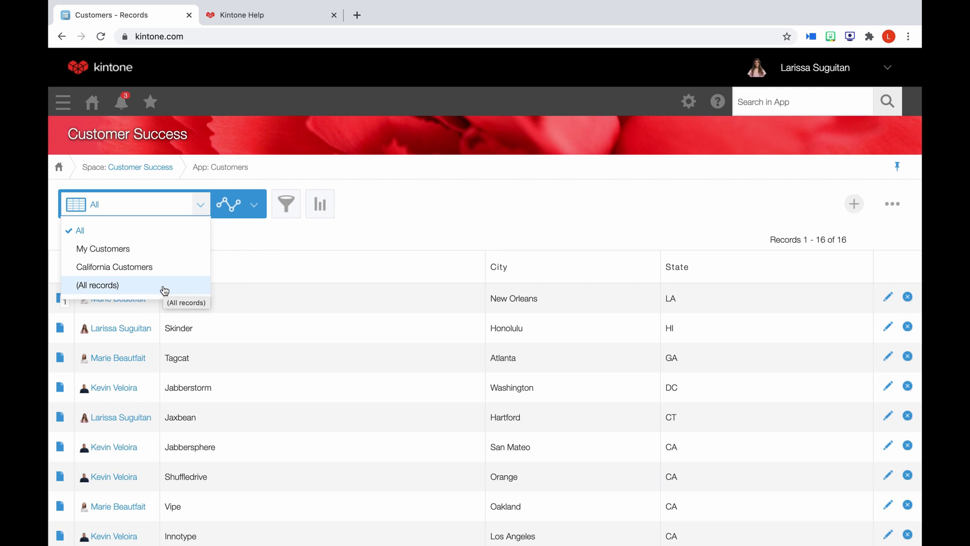
click(285, 240)
click(293, 214)
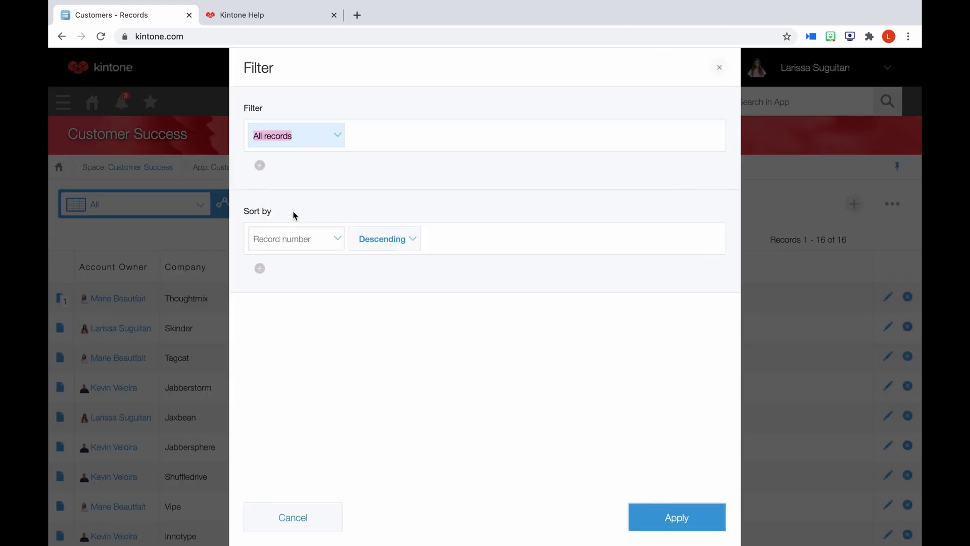
- Switch to the California Customers view and inspect its filter conditions
click(210, 242)
click(196, 213)
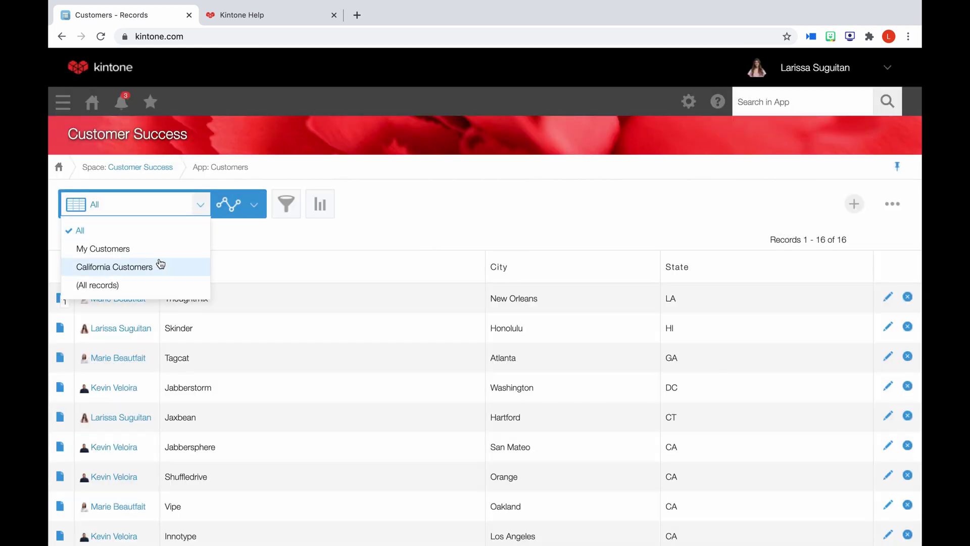
click(115, 267)
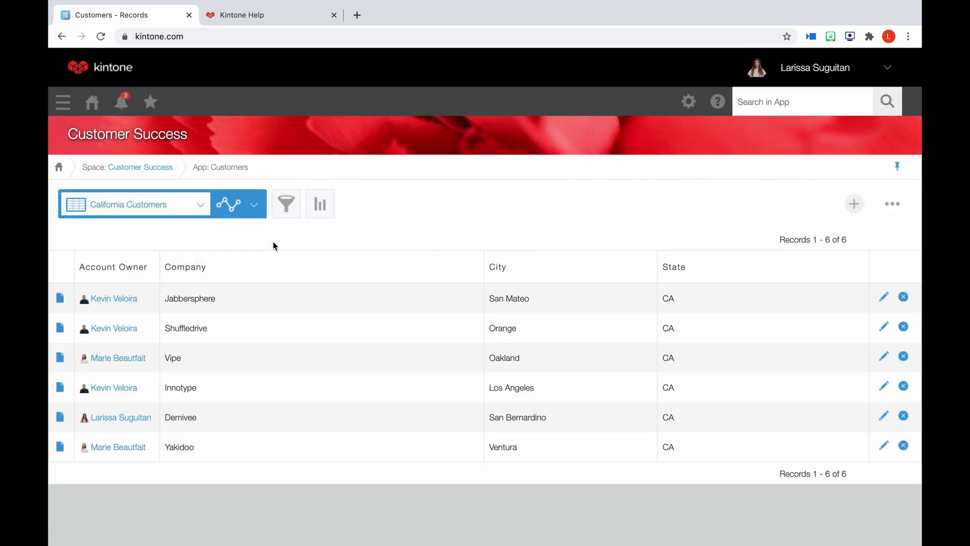
click(294, 208)
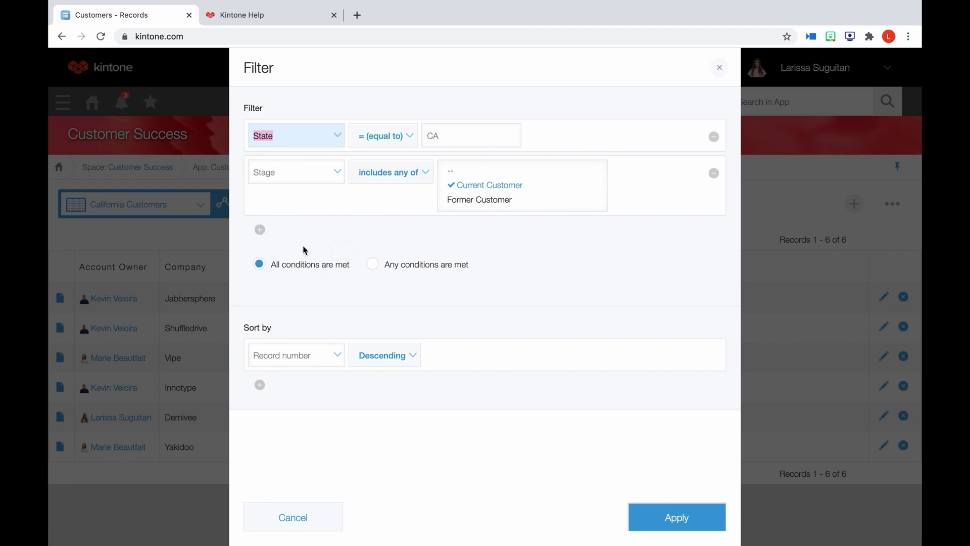
- Remove the Stage condition and apply the filter, keeping only State equal to CA
click(714, 173)
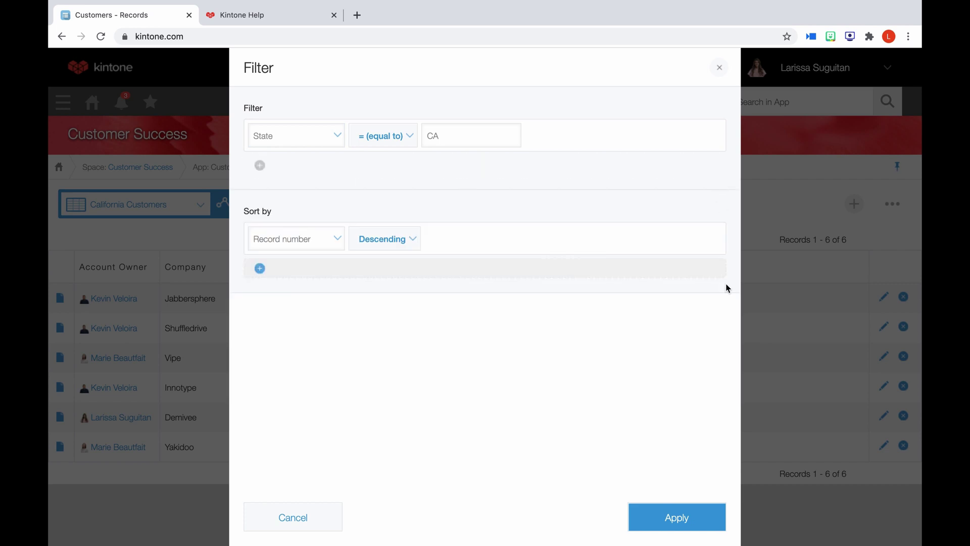
click(698, 517)
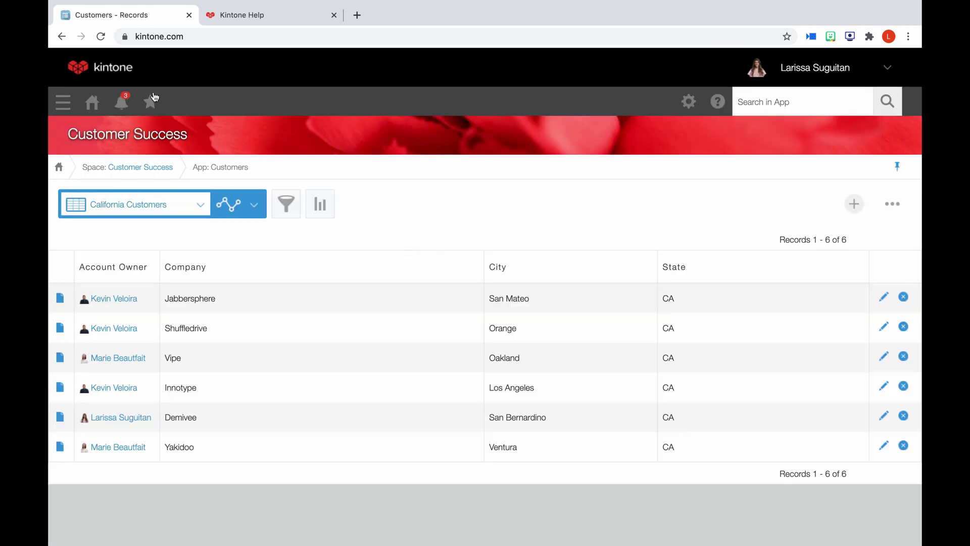
click(161, 112)
click(88, 230)
- Display the Accounts per Rep pie chart and review its graph settings without changing them
click(254, 209)
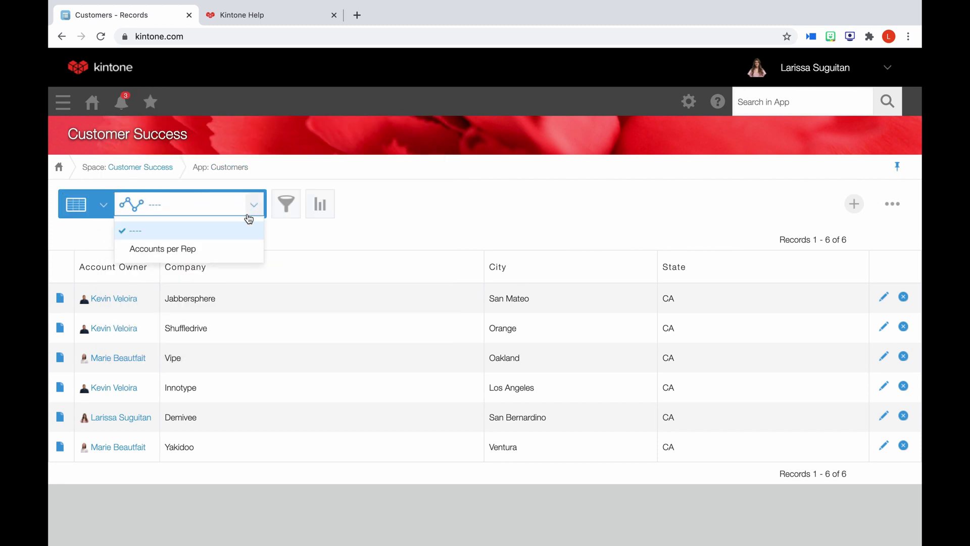
click(239, 245)
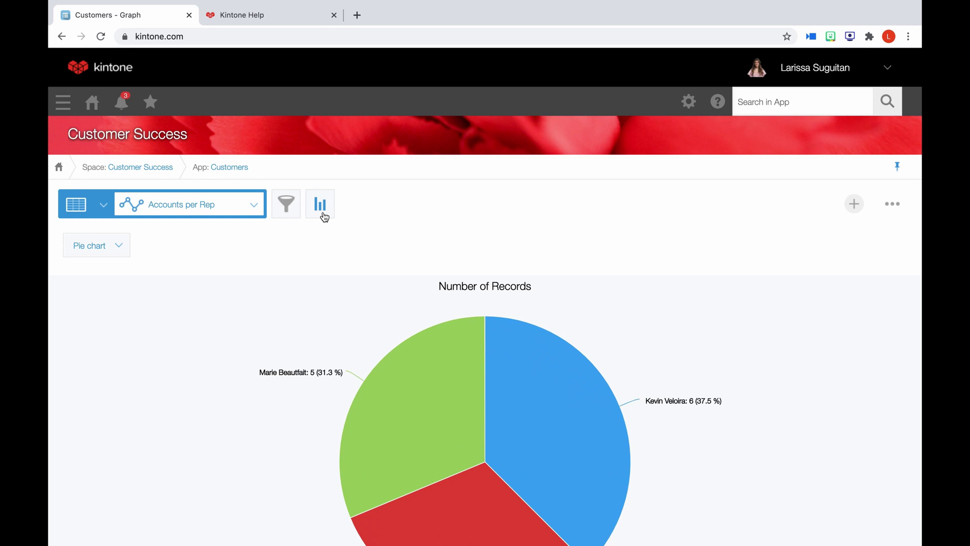
click(320, 205)
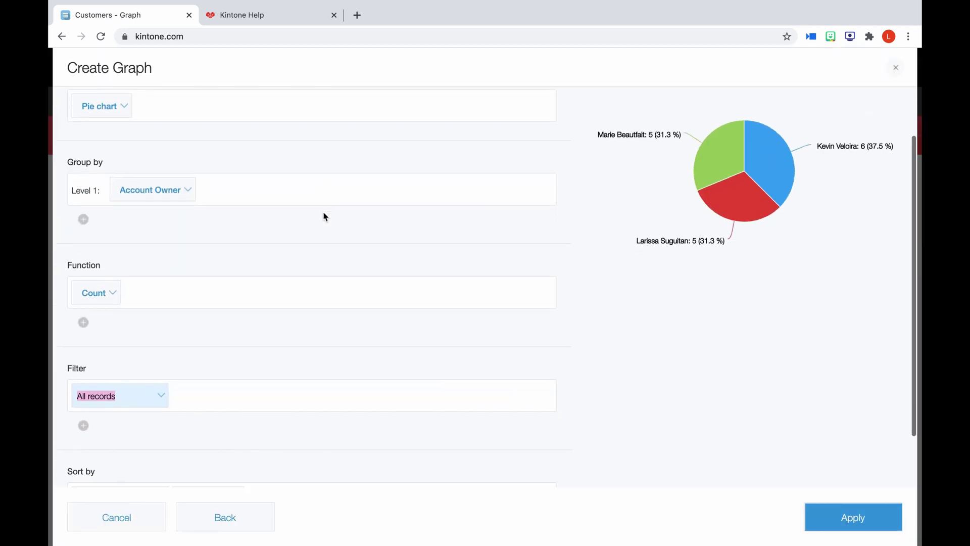
scroll(323, 216, down, 2)
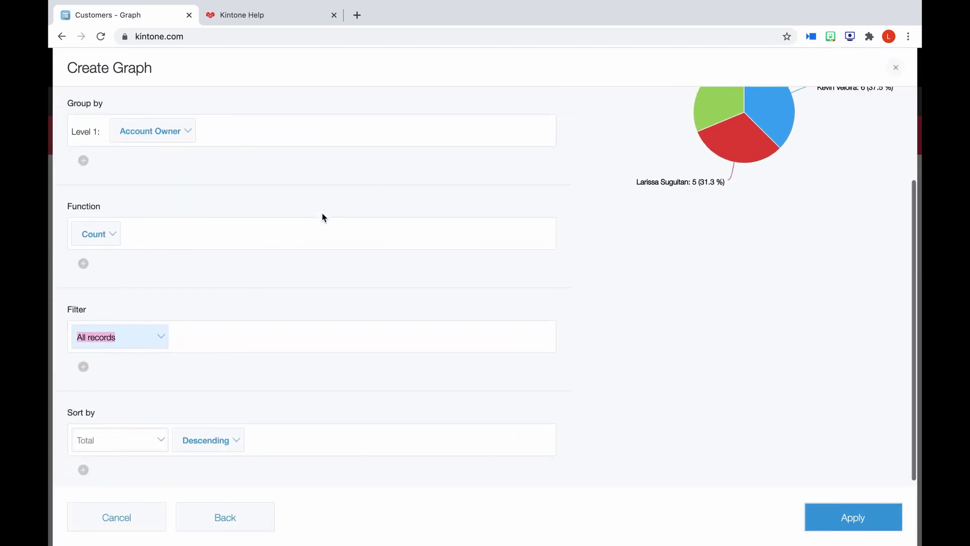
scroll(322, 214, up, 4)
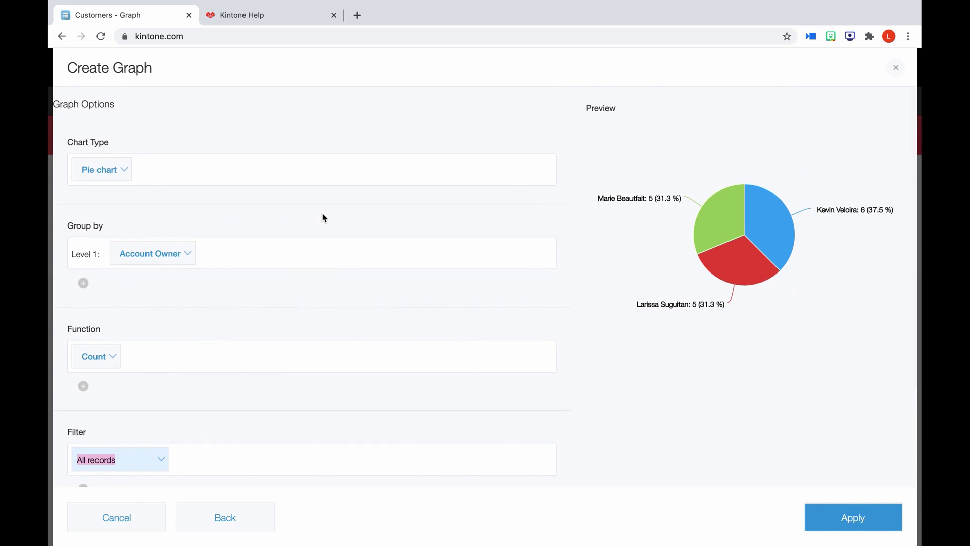
click(152, 523)
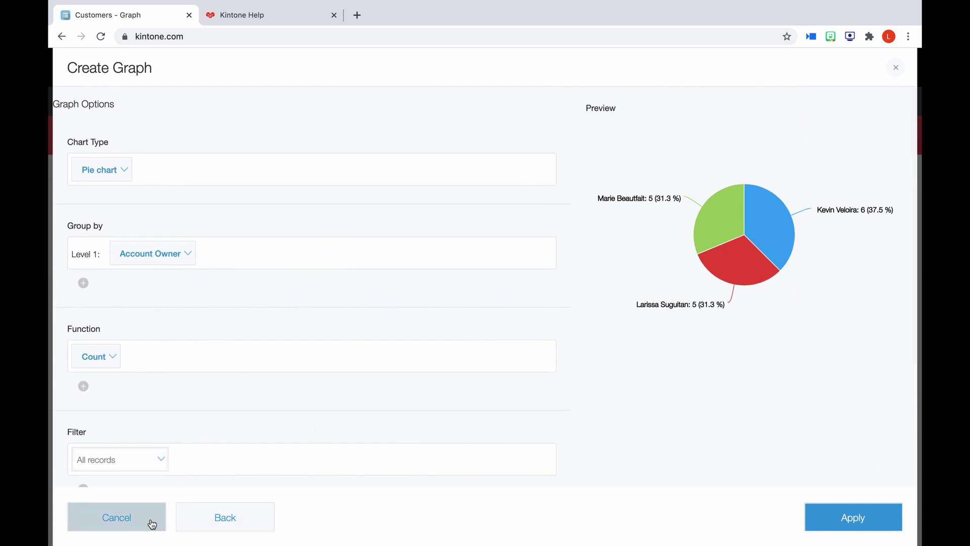
scroll(199, 406, down, 1)
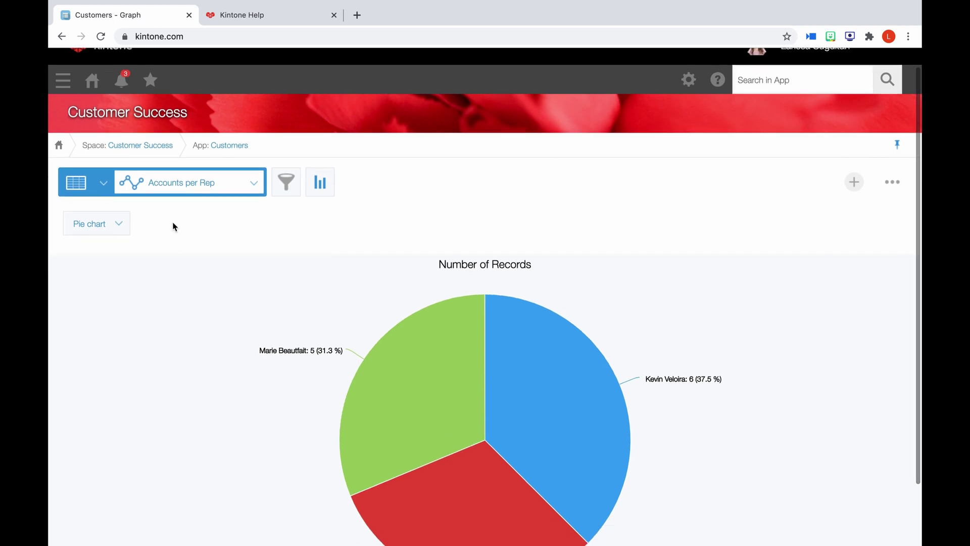
click(154, 83)
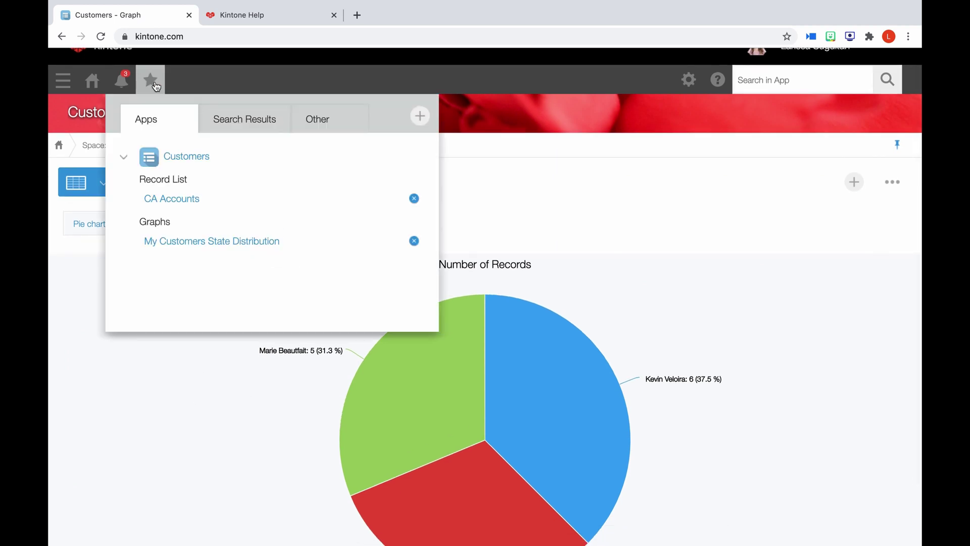
click(156, 87)
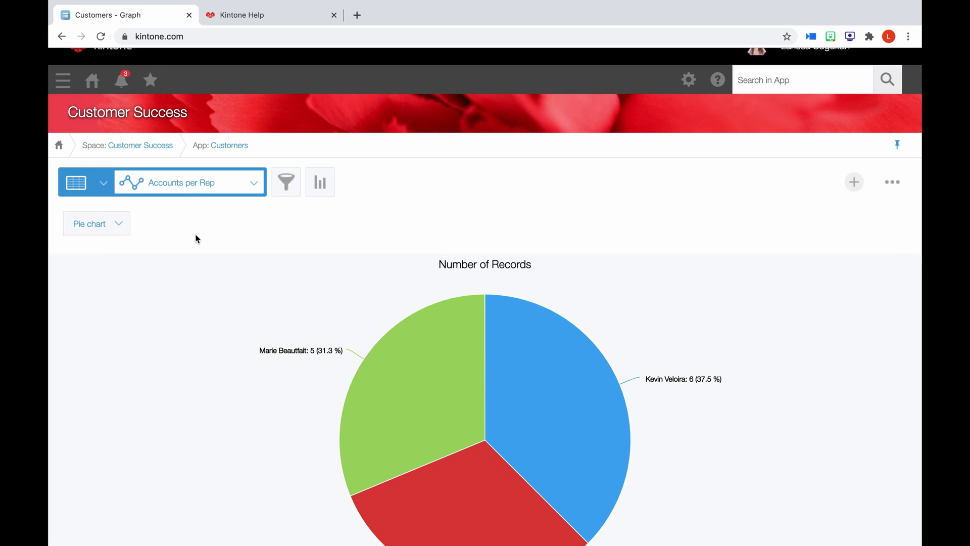
- Return to the all-records Customers list and save the Thoughtmix row after an in-place edit
click(224, 146)
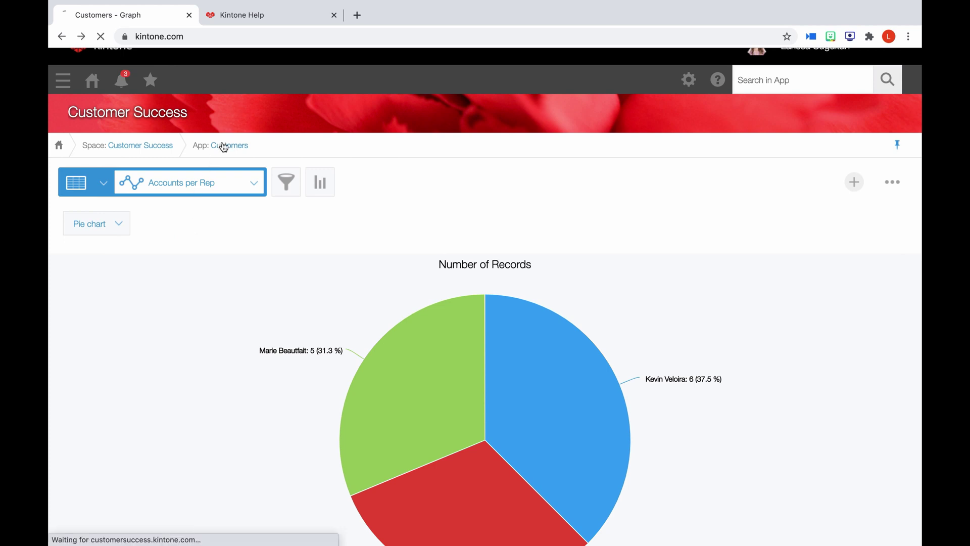
scroll(223, 147, down, 5)
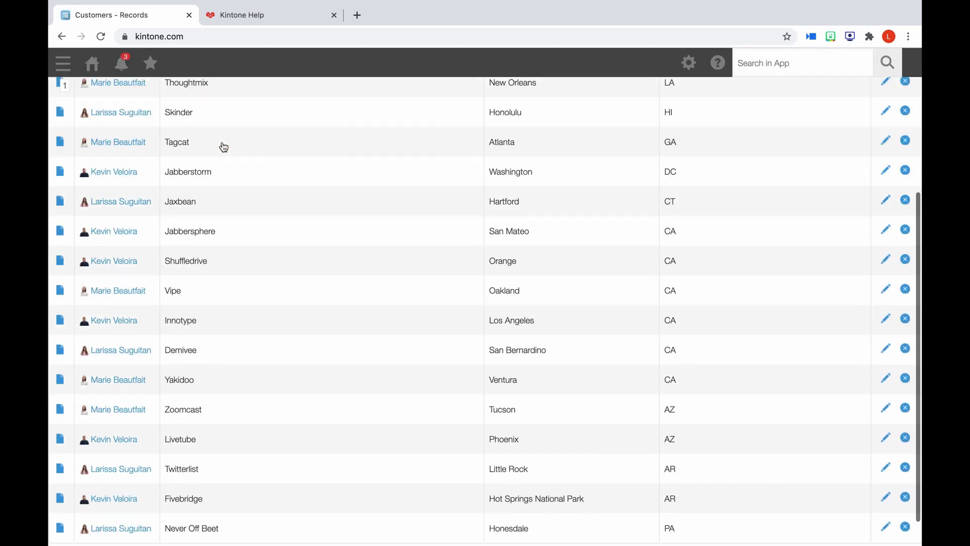
scroll(224, 146, up, 5)
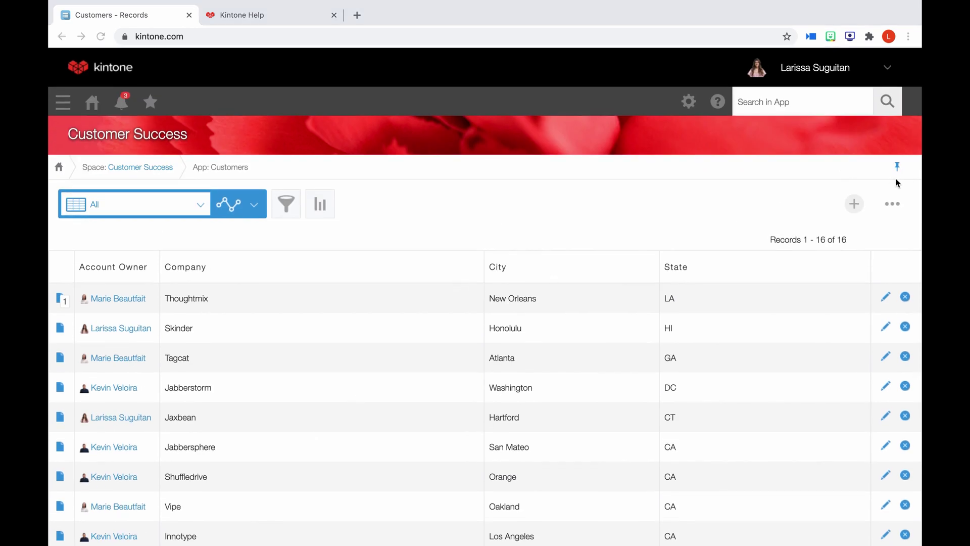
scroll(895, 180, down, 1)
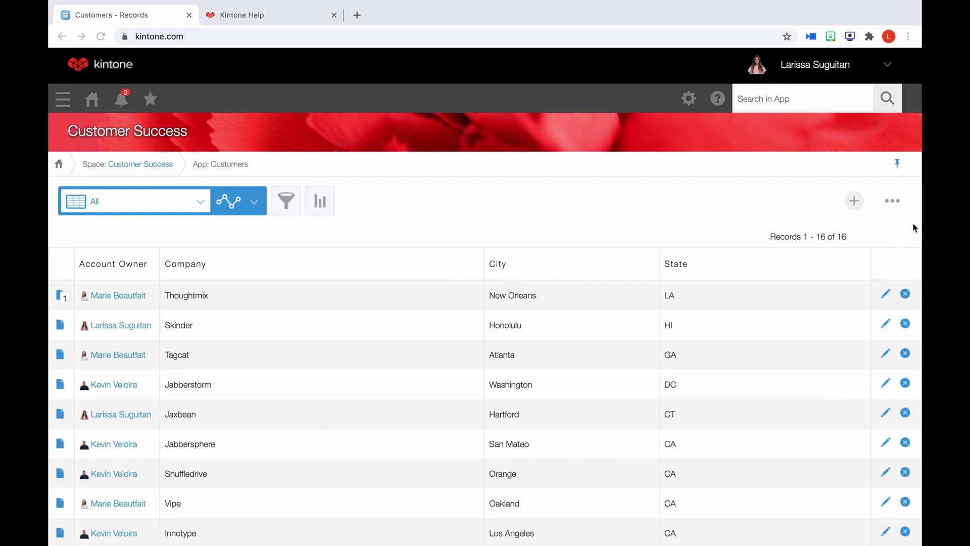
click(887, 296)
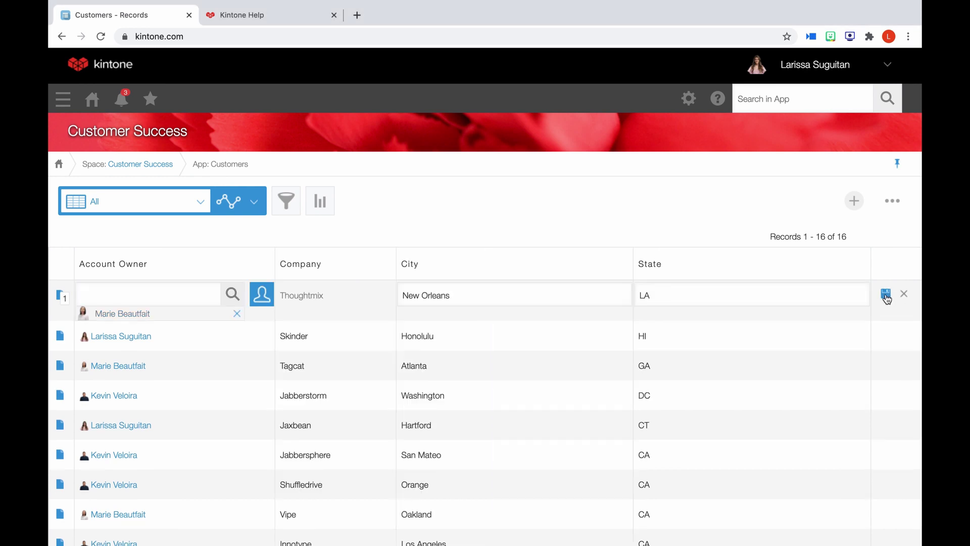
click(886, 296)
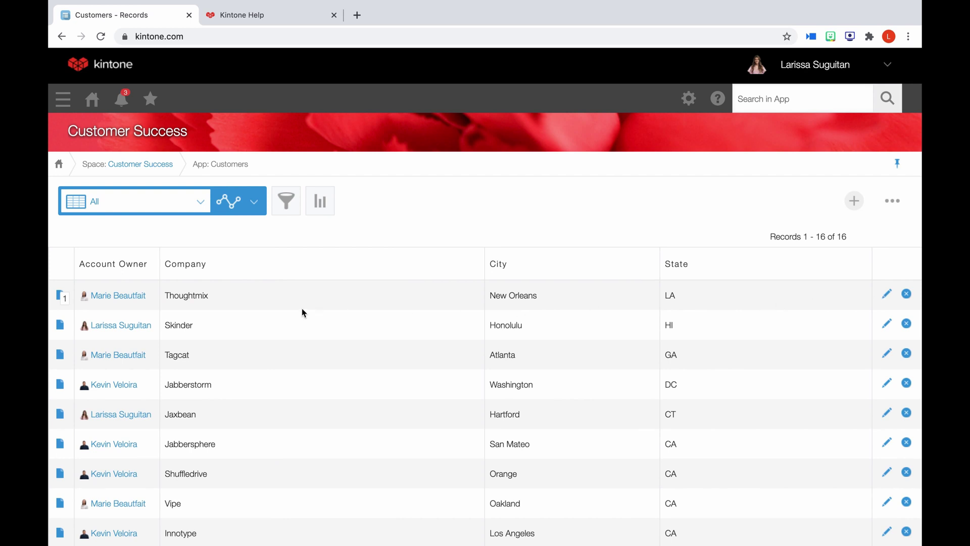
- Open the Thoughtmix record's details, step to Skinder and back, then reveal its more-actions menu
click(61, 296)
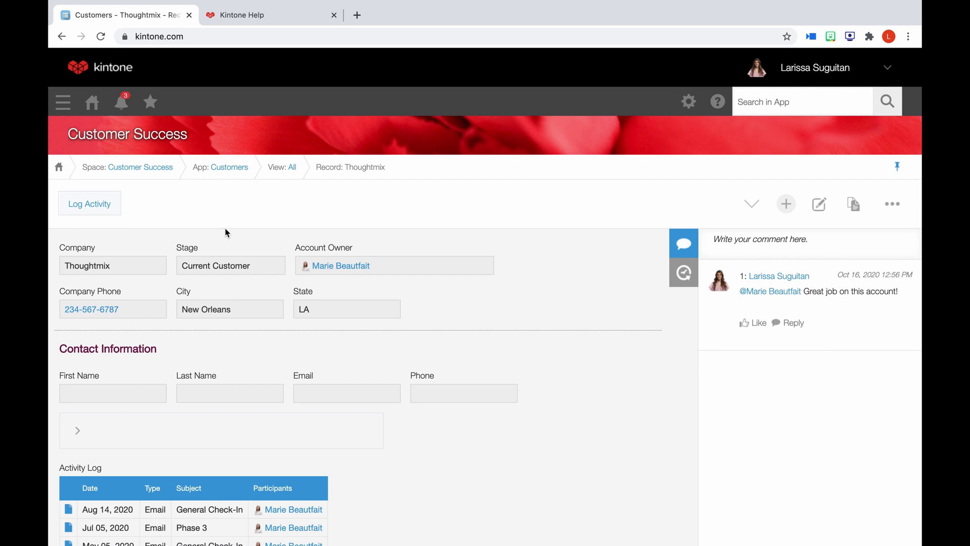
scroll(457, 393, down, 2)
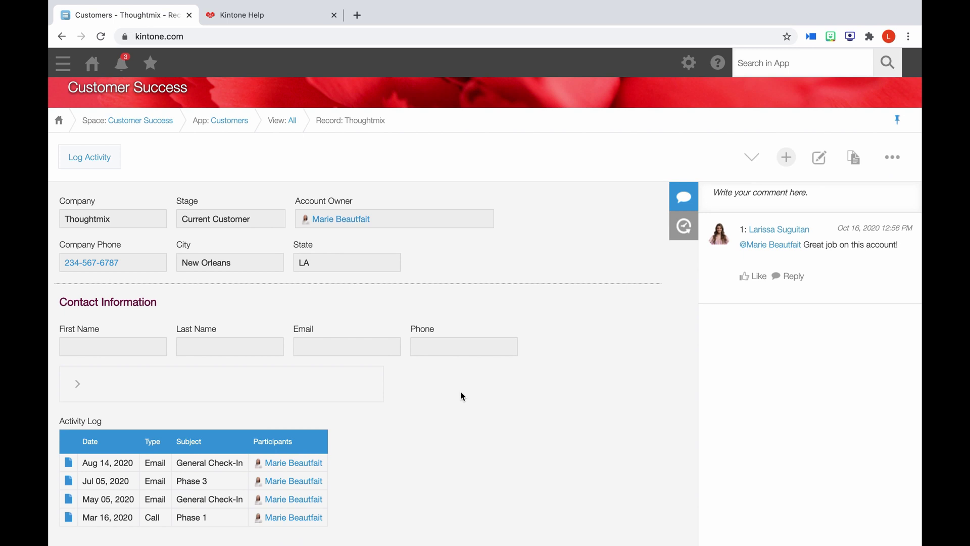
click(752, 158)
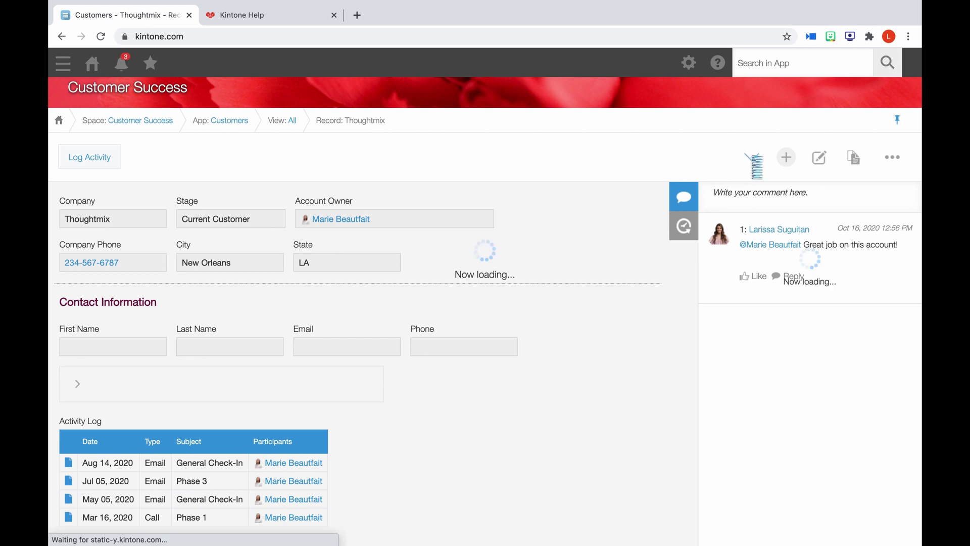
click(724, 204)
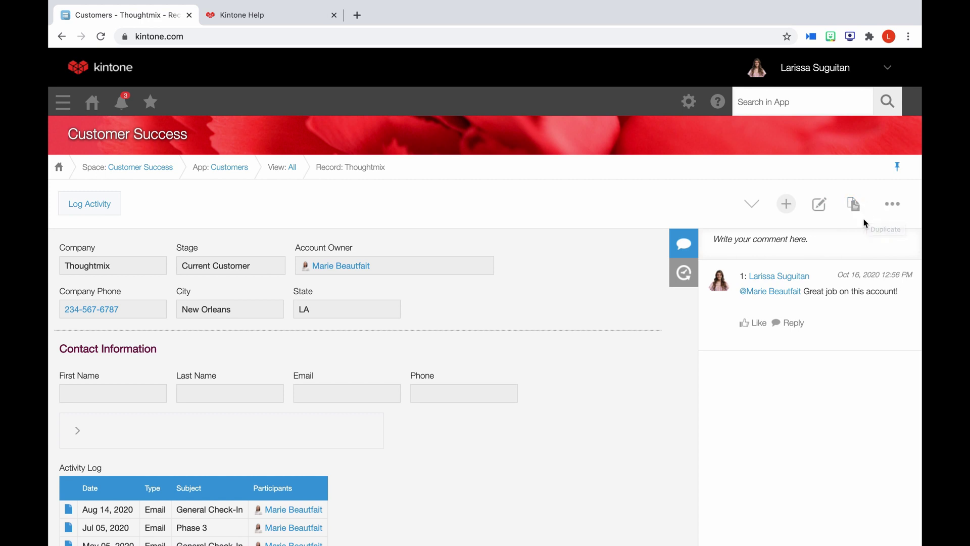
click(903, 211)
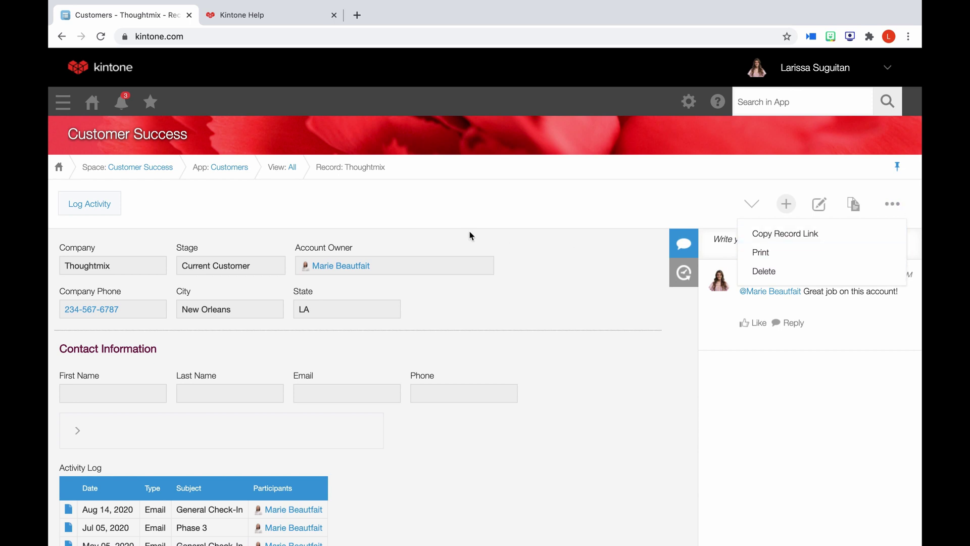
- Draft a comment on the record mentioning the Marketing group and a colleague
click(478, 220)
click(781, 249)
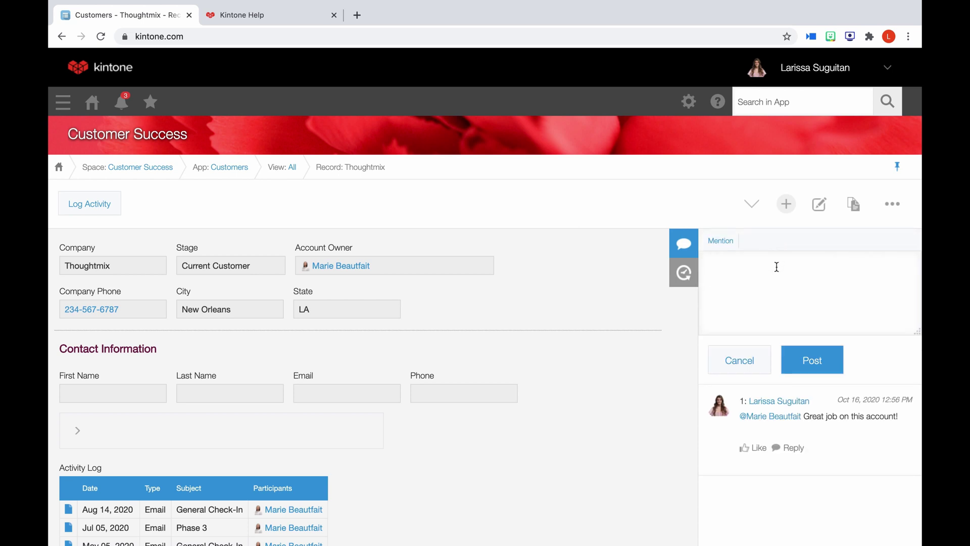
text(@mark)
key(Return)
text(@ke)
key(Return)
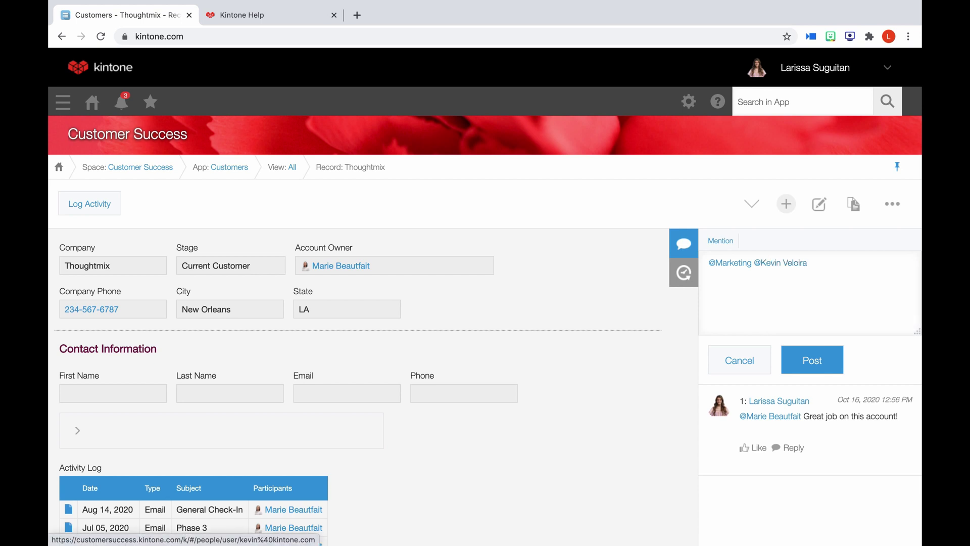
- Discard the draft comment, check the record's History, and return to the Portal
click(740, 359)
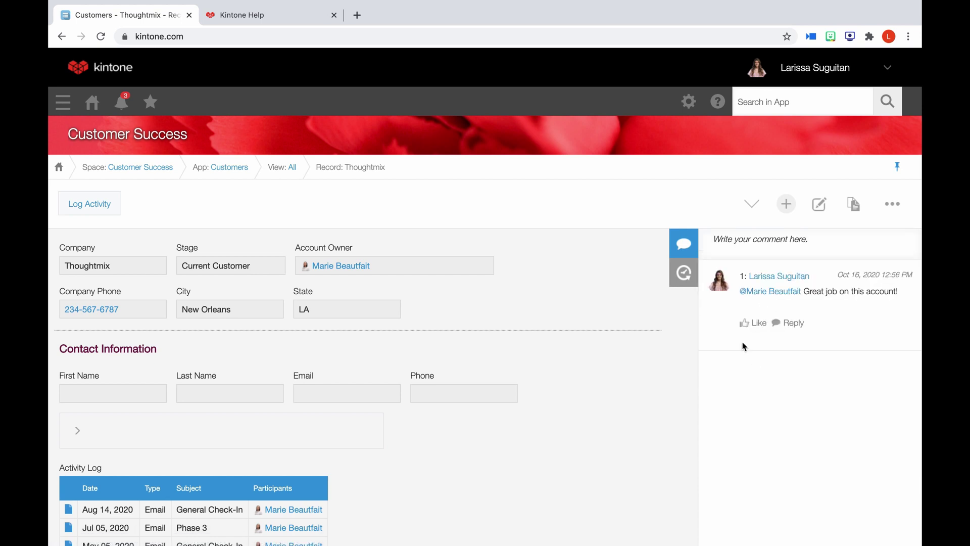
click(689, 274)
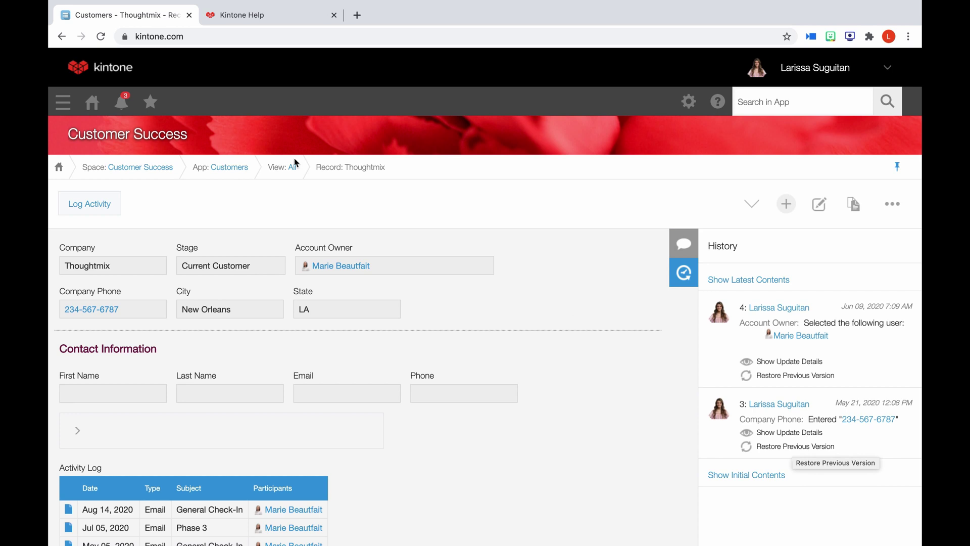
click(102, 108)
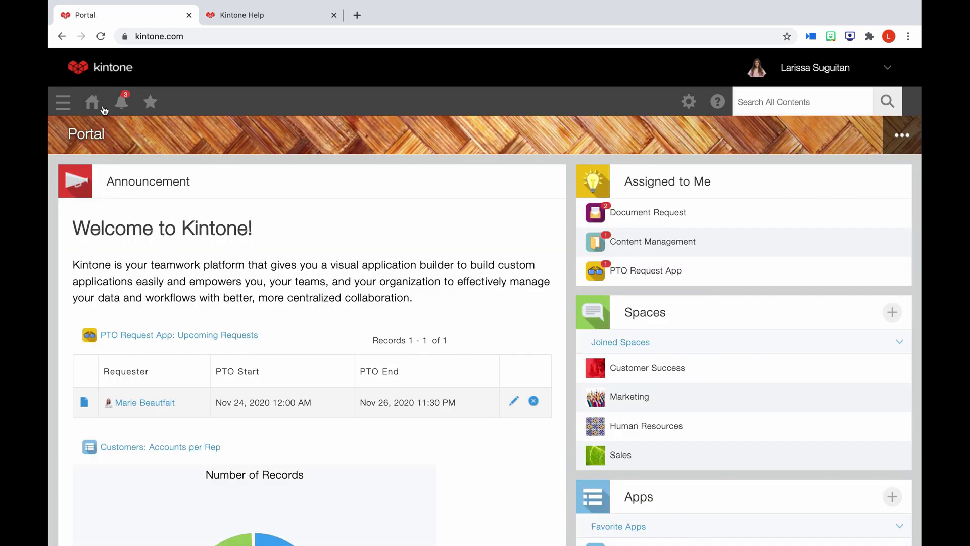